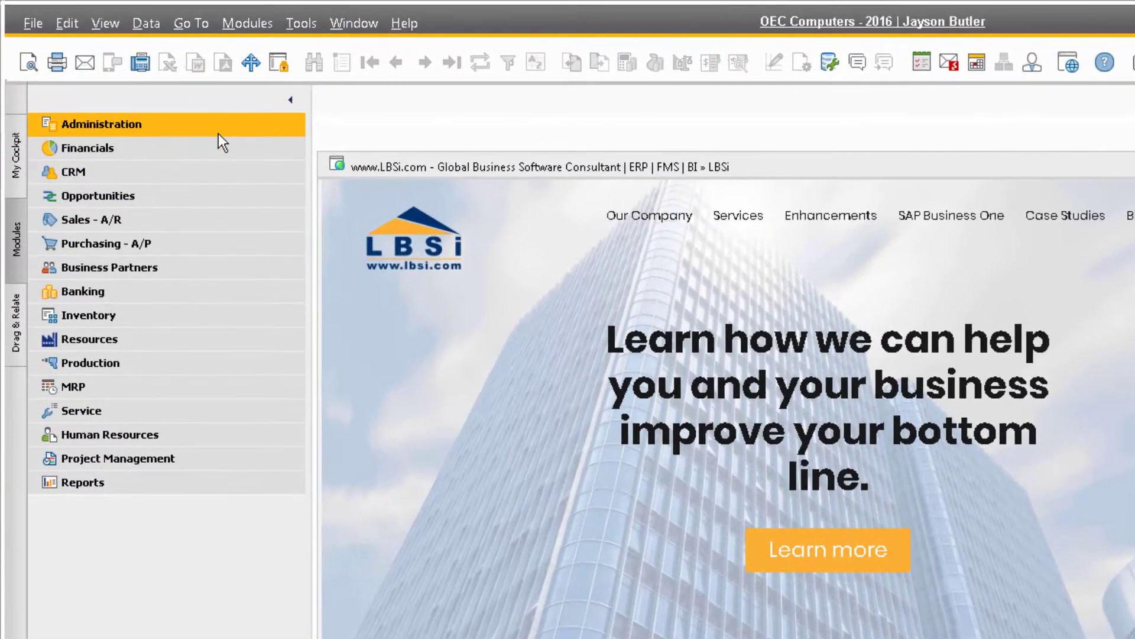
Step: Open Warehouses - Setup from Administration > Setup > Inventory > Warehouses in the Modules pane
{"action": "left_click", "coordinate": [175, 104]}
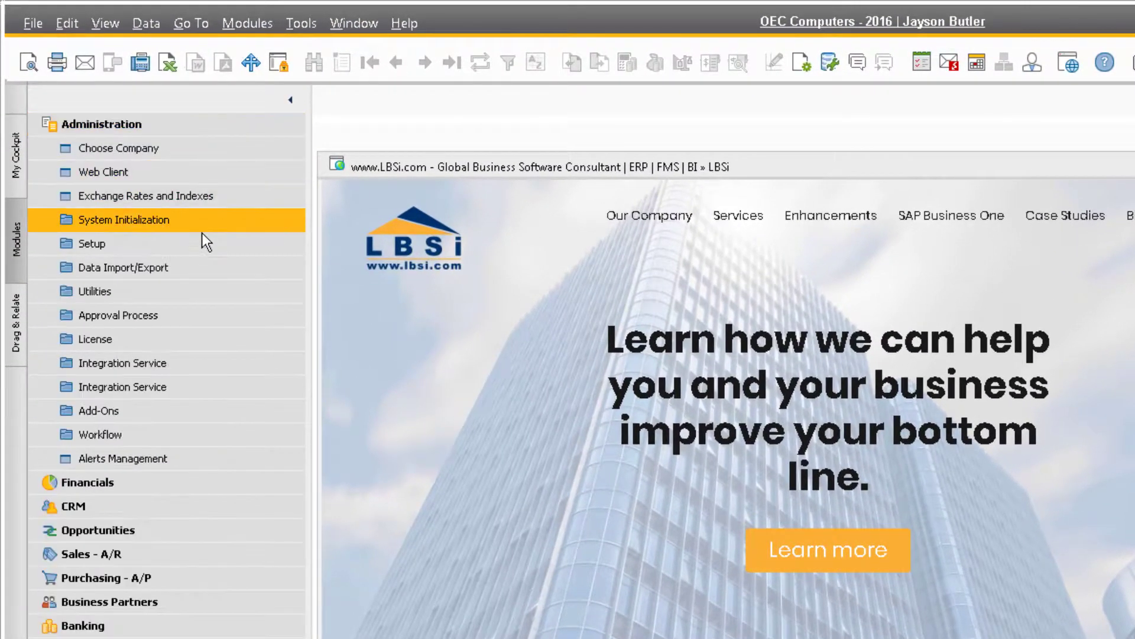
{"action": "left_click", "coordinate": [210, 247]}
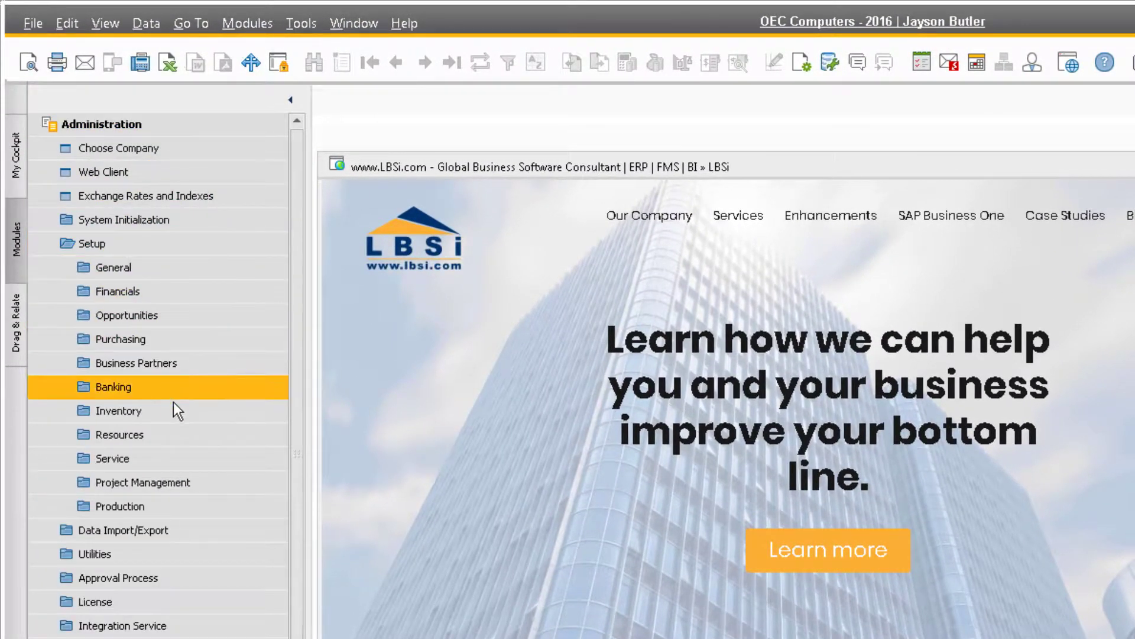
{"action": "left_click", "coordinate": [172, 408]}
{"action": "left_click", "coordinate": [160, 481]}
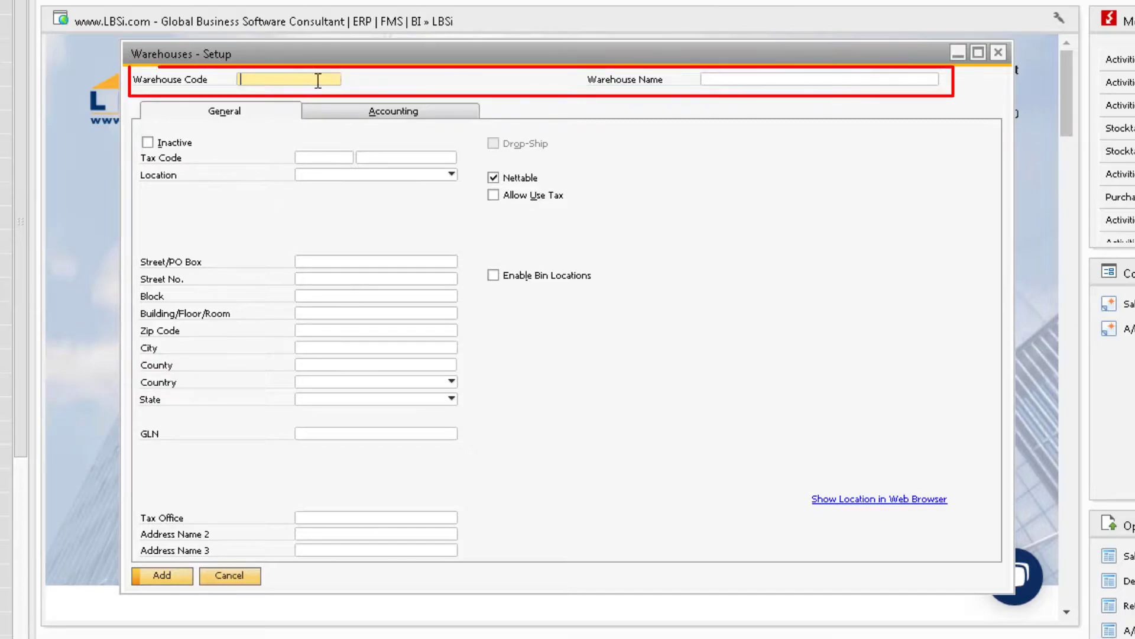
Step: Enter warehouse code Test, name Test Warehouse, and sales tax code PA (Pennsylvania)
{"action": "type", "text": "Test"}
{"action": "key", "text": "Tab"}
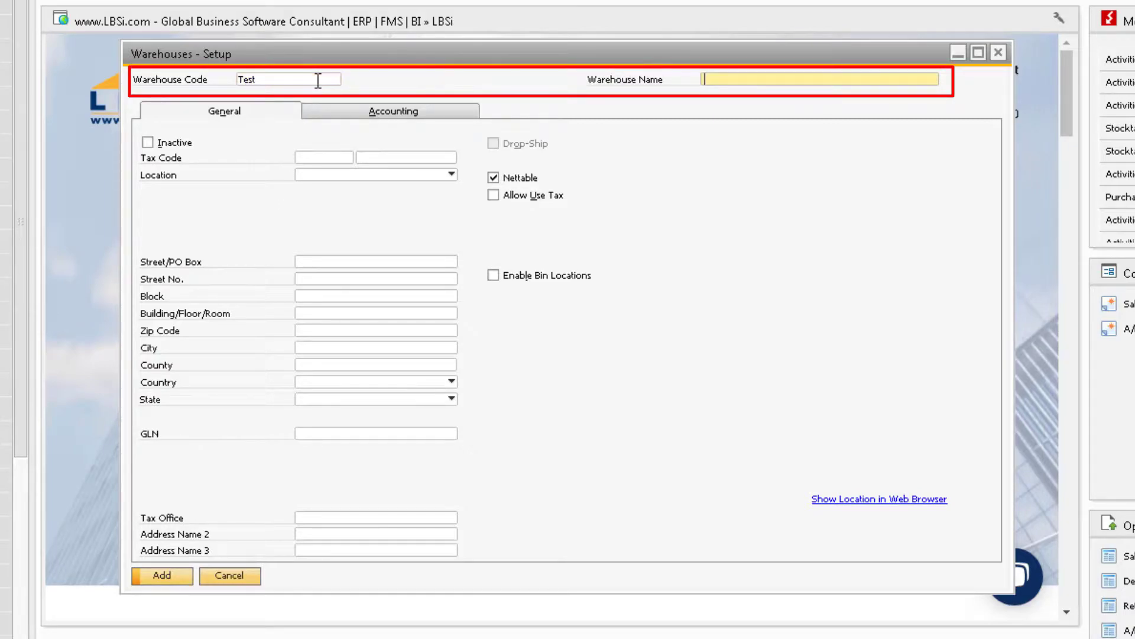
{"action": "type", "text": "Test Ware"}
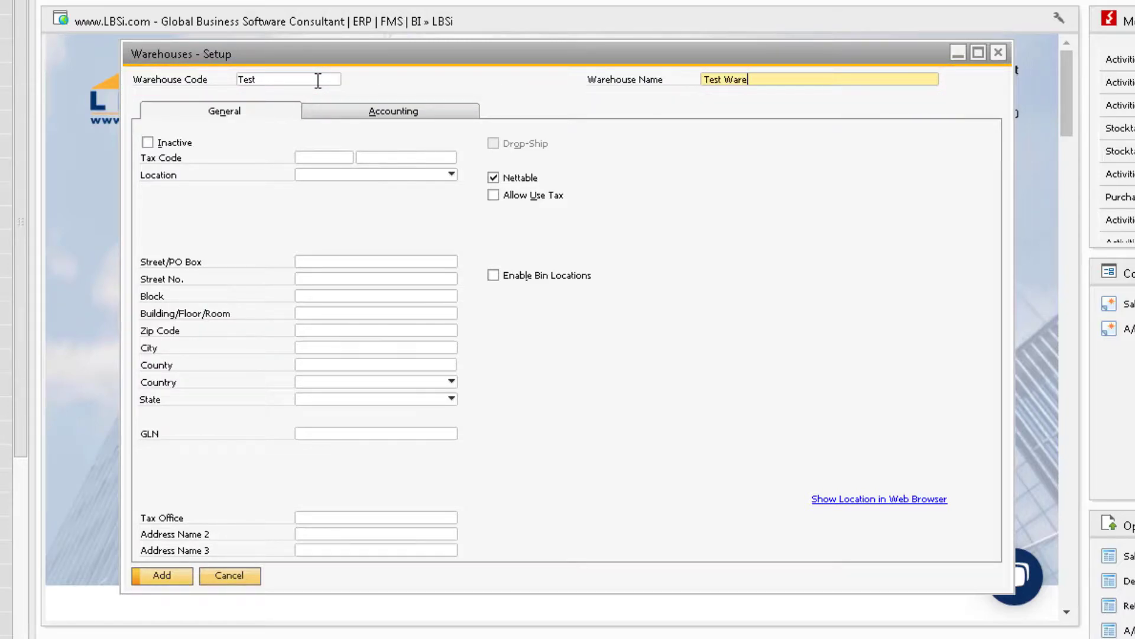
{"action": "type", "text": "house"}
{"action": "left_click", "coordinate": [345, 155]}
{"action": "left_click", "coordinate": [347, 155]}
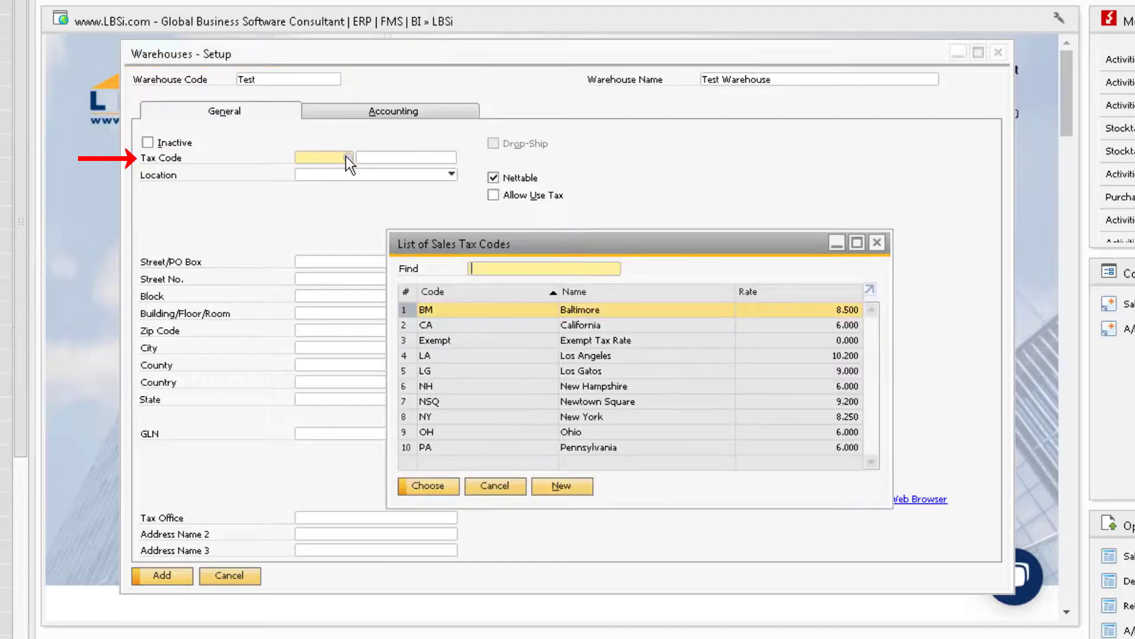
{"action": "double_click", "coordinate": [507, 449]}
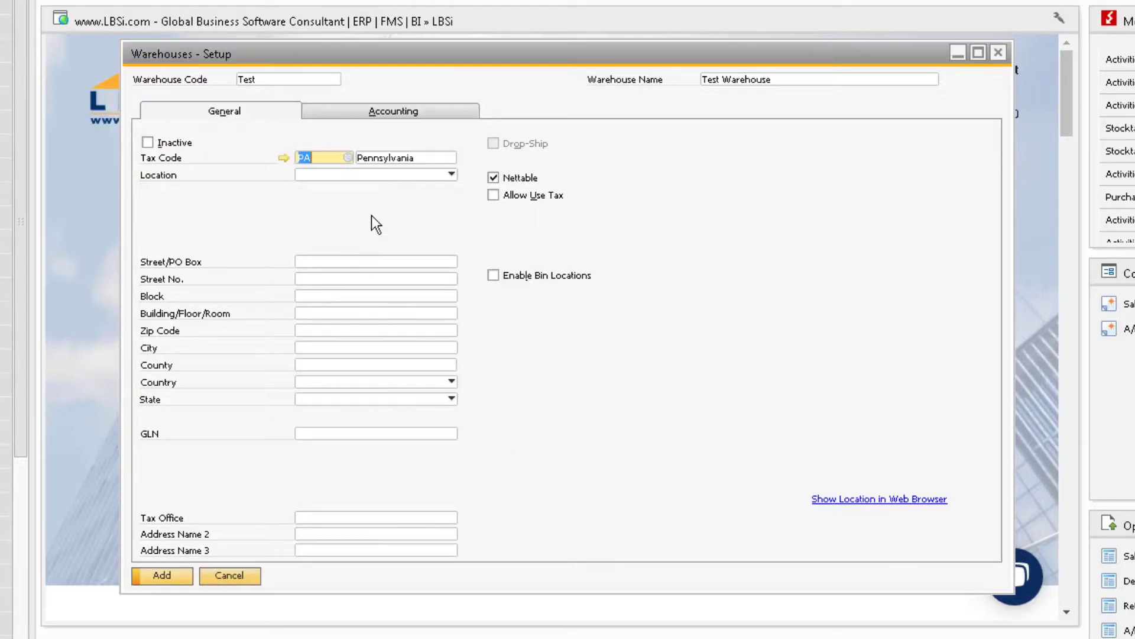
Step: Choose Pennsylvania from the warehouse Location list
{"action": "left_click", "coordinate": [441, 177]}
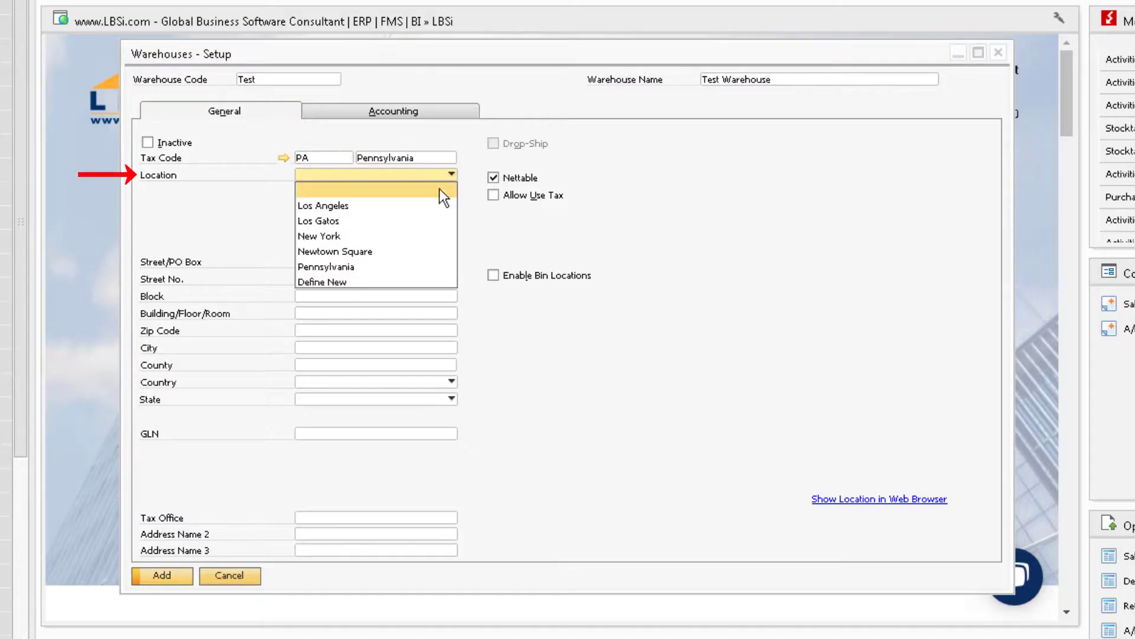
{"action": "left_click", "coordinate": [404, 270]}
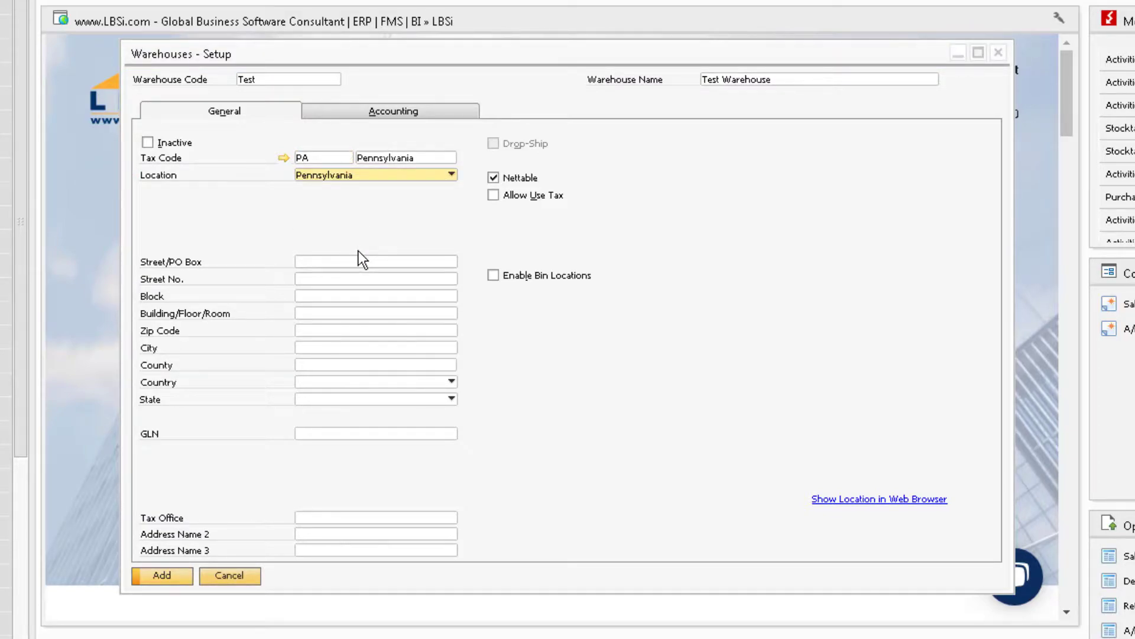
{"action": "key", "text": "alt+Down"}
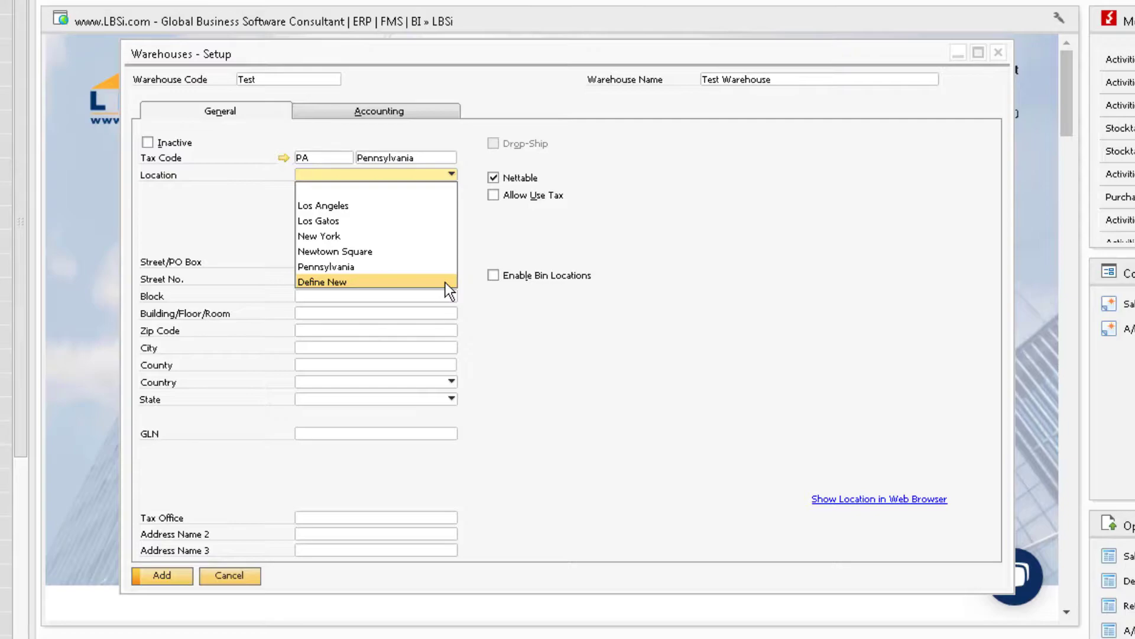
Step: Keep Pennsylvania as the location and enter street 1221 Main St
{"action": "left_click", "coordinate": [445, 282]}
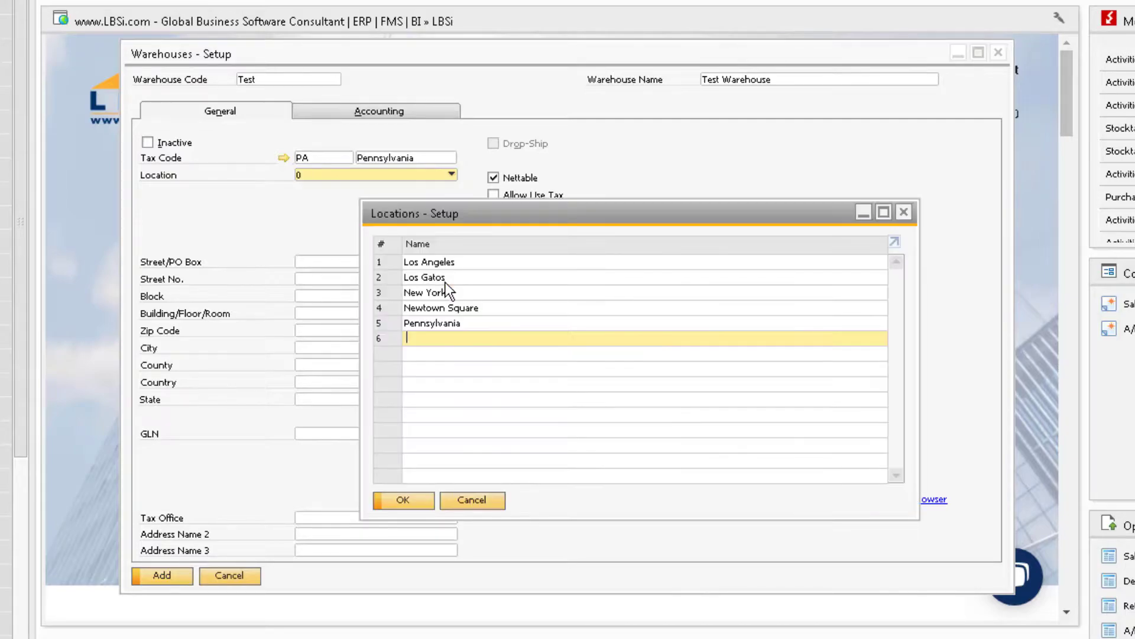
{"action": "double_click", "coordinate": [459, 324]}
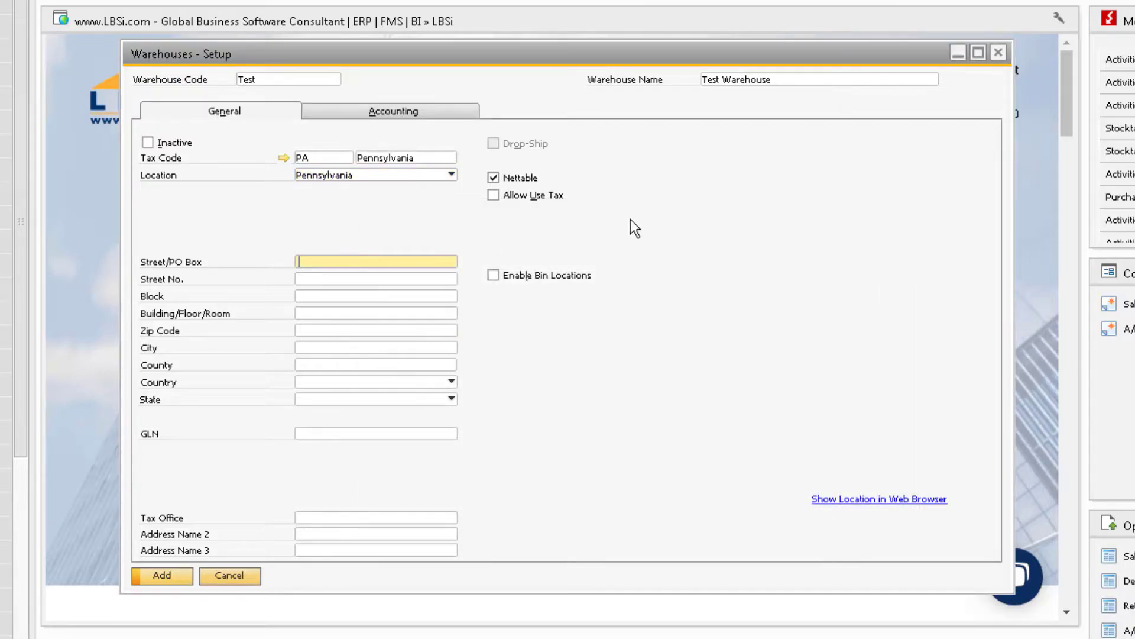
{"action": "type", "text": "1221 Main St"}
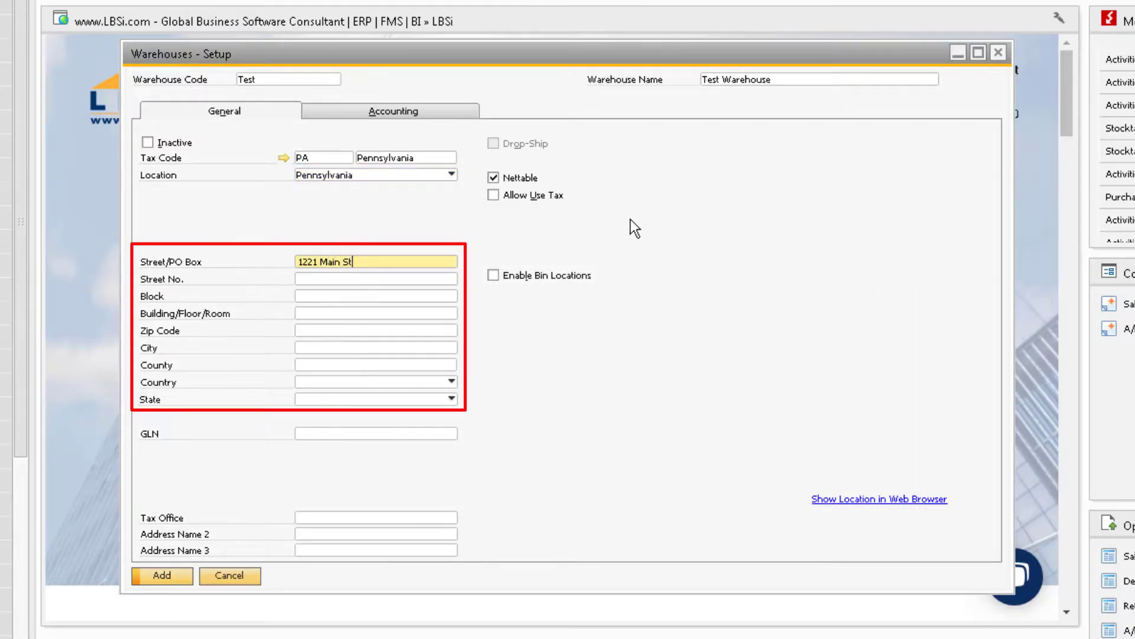
{"action": "type", "text": "."}
{"action": "key", "text": "Tab"}
{"action": "key", "text": "Tab"}
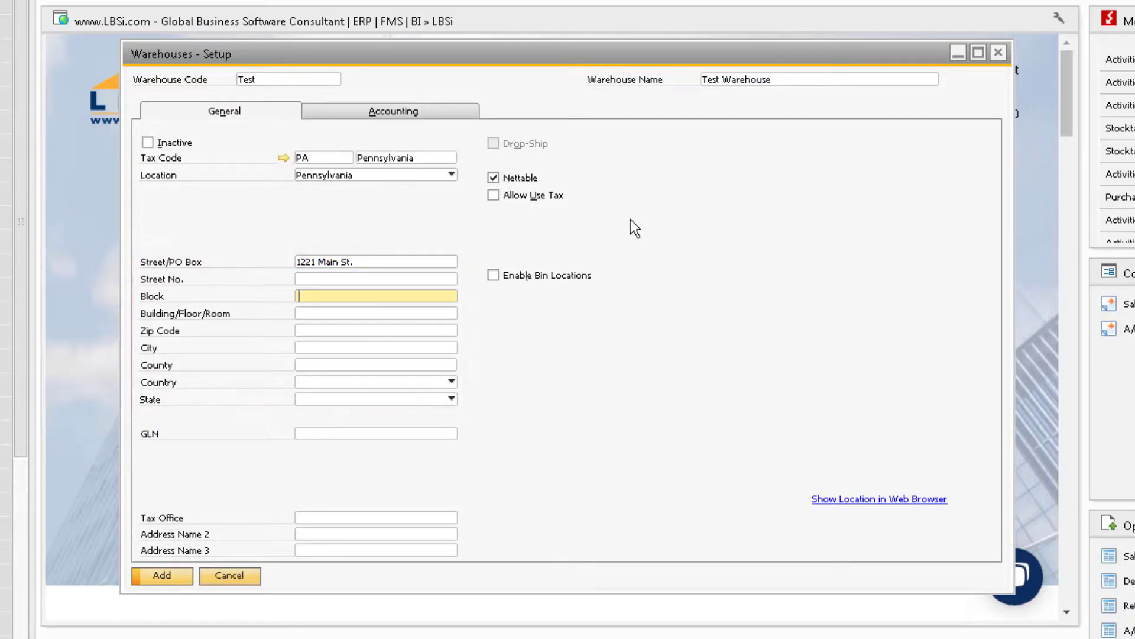
Step: Enter zip 15120, city Pittsburgh, country US and state Pennsylvania
{"action": "key", "text": "Tab"}
{"action": "key", "text": "Tab"}
{"action": "type", "text": "15120"}
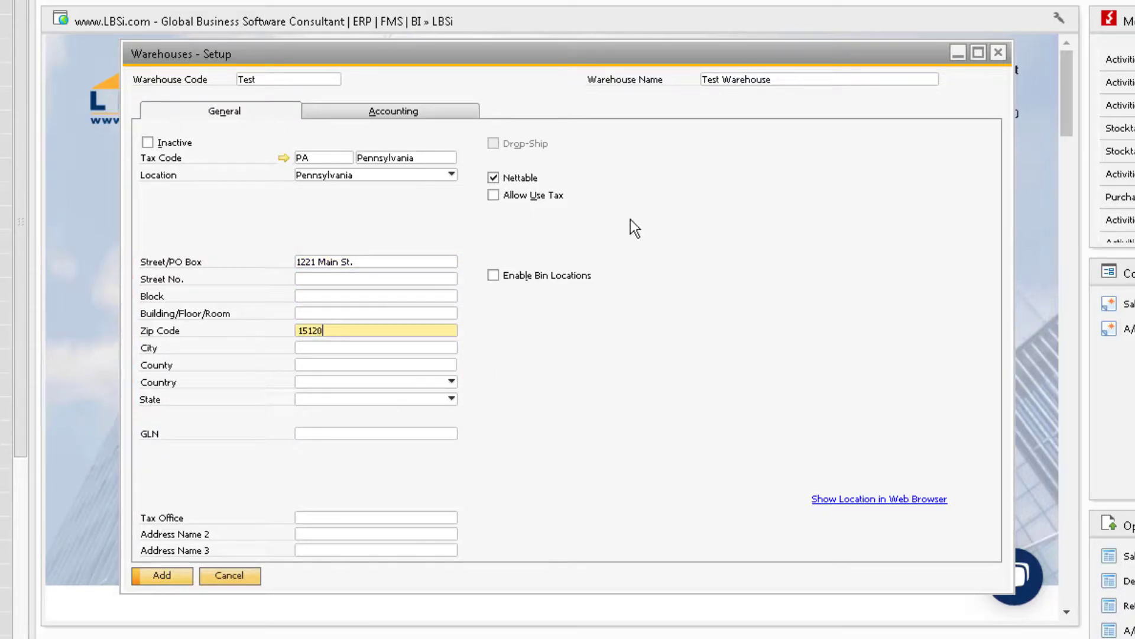
{"action": "key", "text": "Tab"}
{"action": "type", "text": "Pittsburgh"}
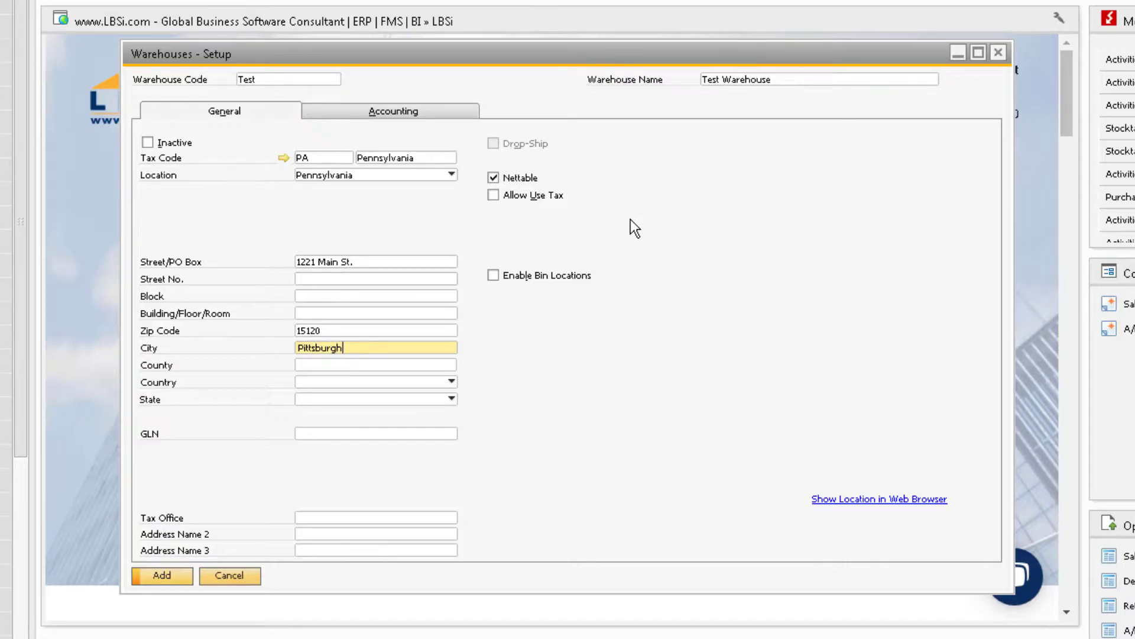
{"action": "key", "text": "Tab"}
{"action": "key", "text": "Tab"}
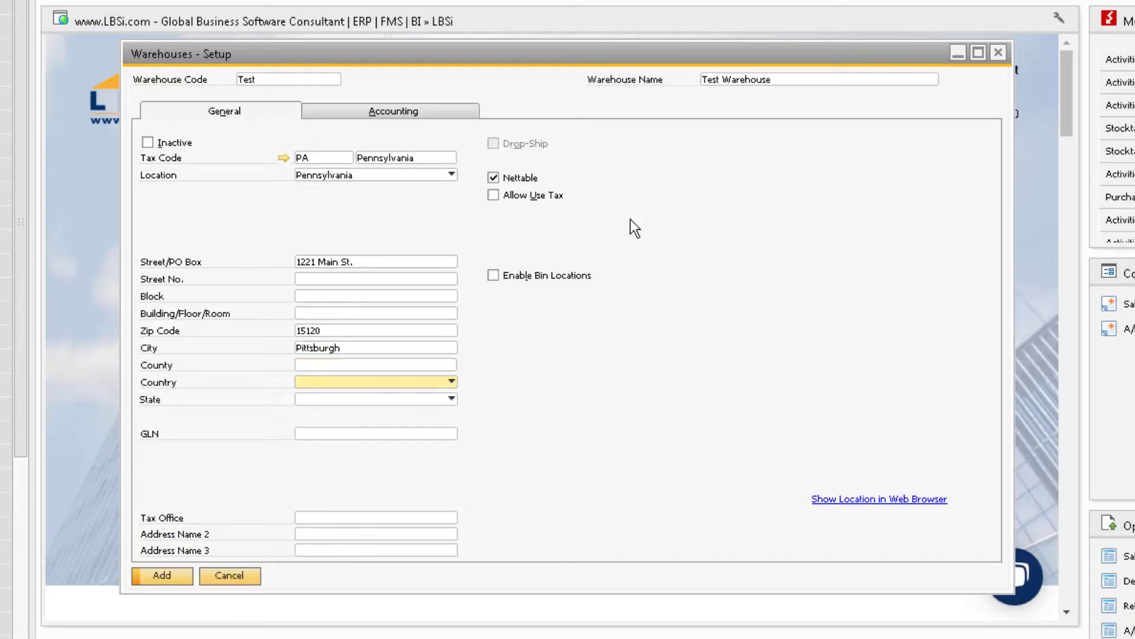
{"action": "type", "text": "USA"}
{"action": "key", "text": "Tab"}
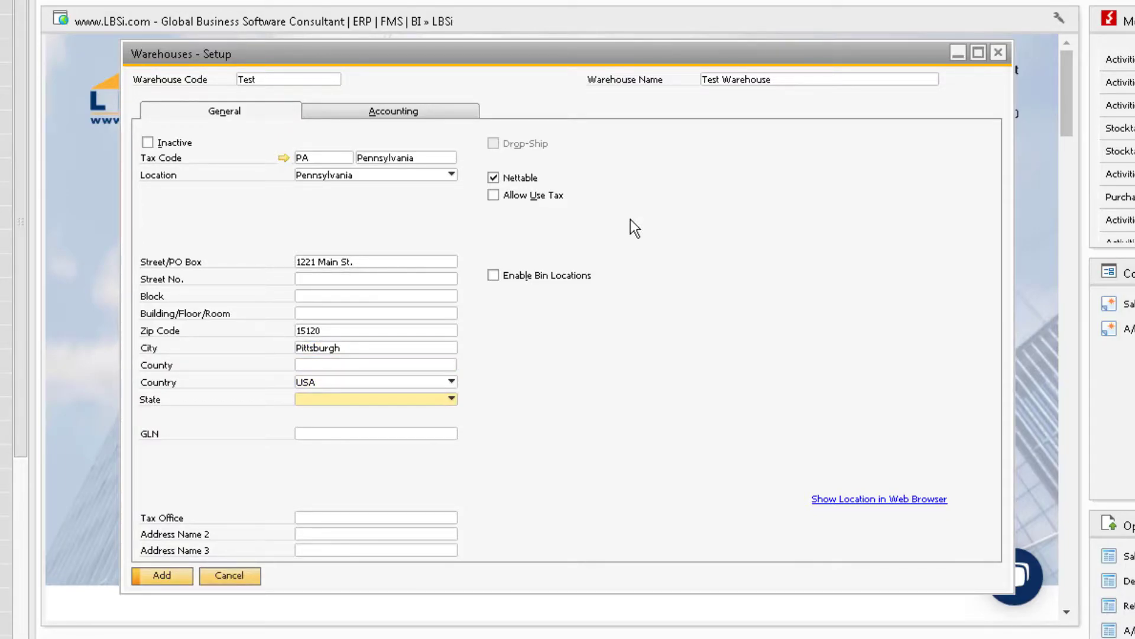
{"action": "type", "text": "Pennsylvania"}
Step: Uncheck Nettable, then toggle Drop-Ship on and back off
{"action": "left_click", "coordinate": [494, 177]}
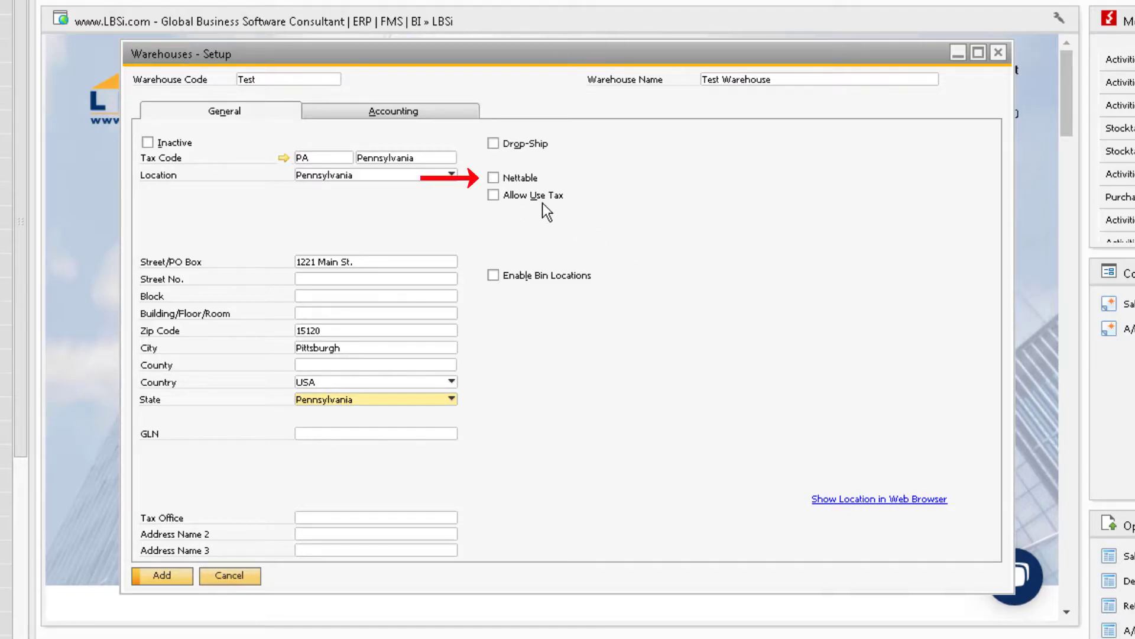
{"action": "left_click", "coordinate": [494, 143]}
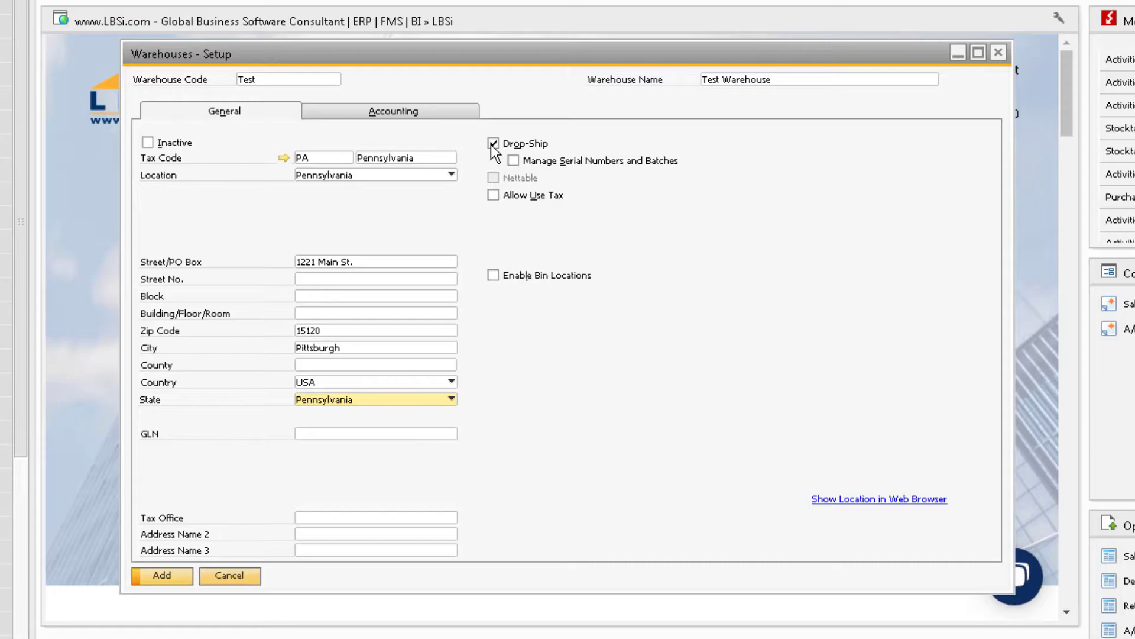
{"action": "left_click", "coordinate": [493, 144]}
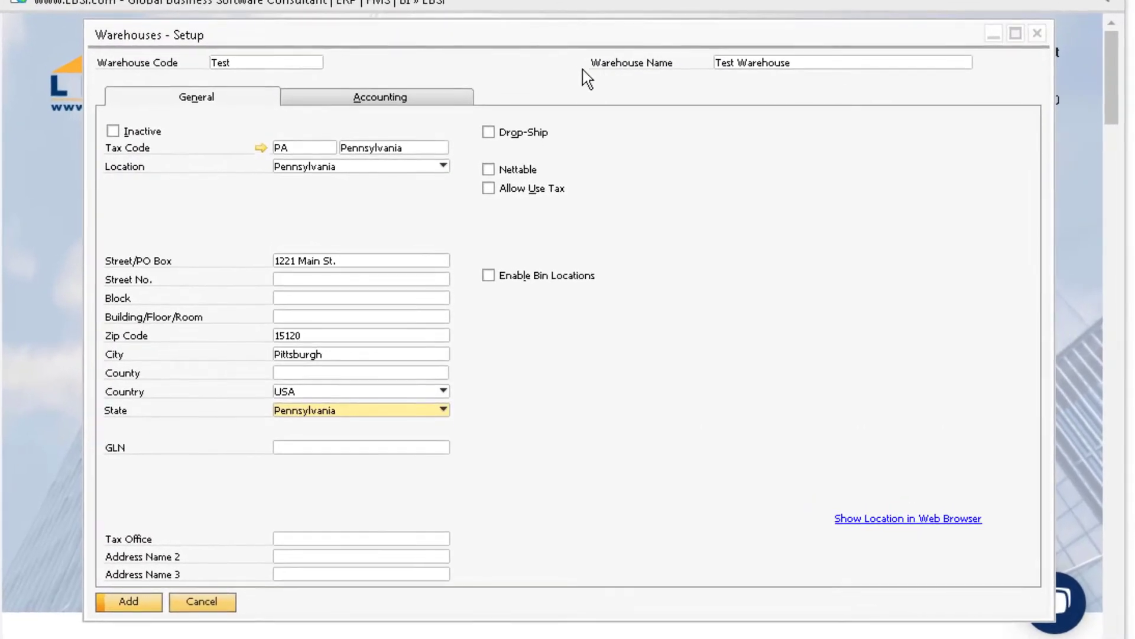
Step: Check Enable Bin Locations and review the new Bin Locations tab settings
{"action": "left_click", "coordinate": [435, 96]}
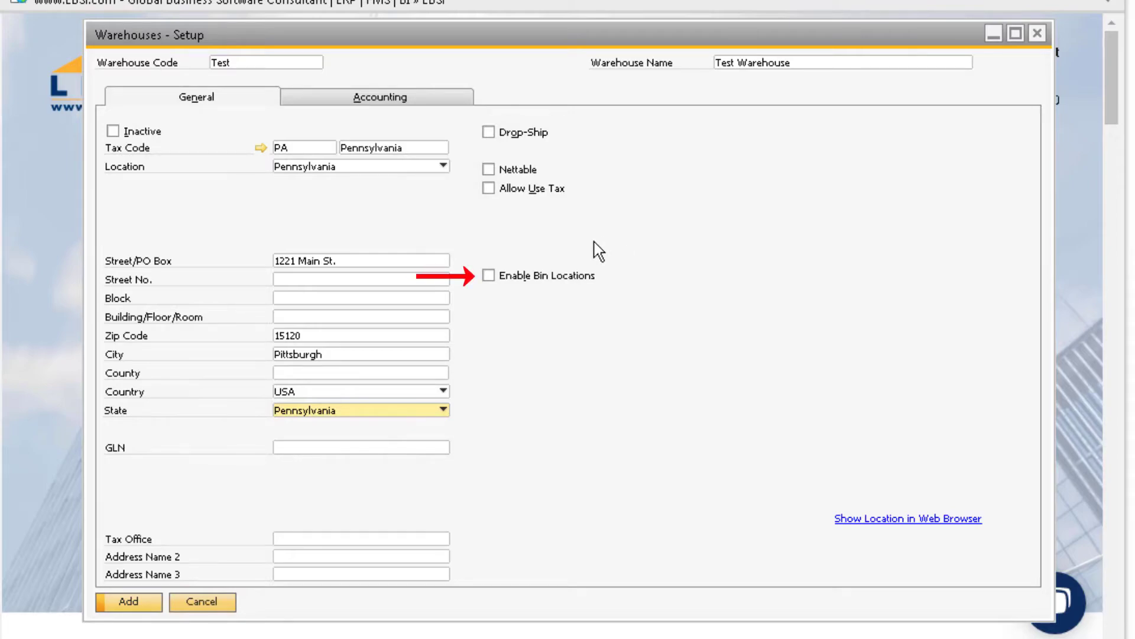
{"action": "left_click", "coordinate": [488, 275]}
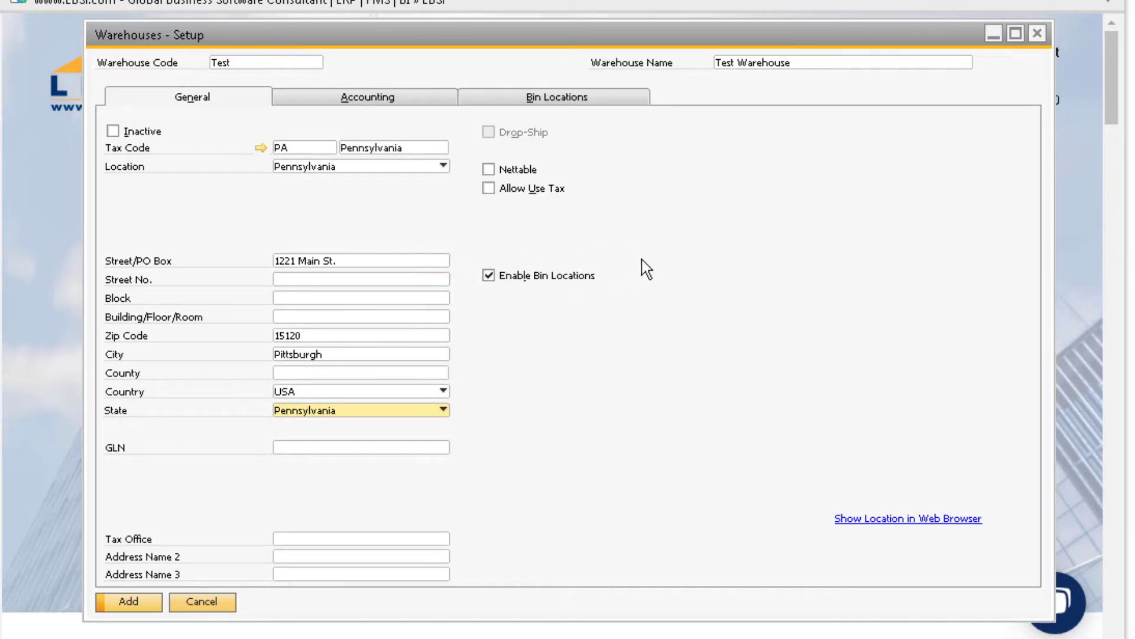
{"action": "left_click", "coordinate": [609, 100]}
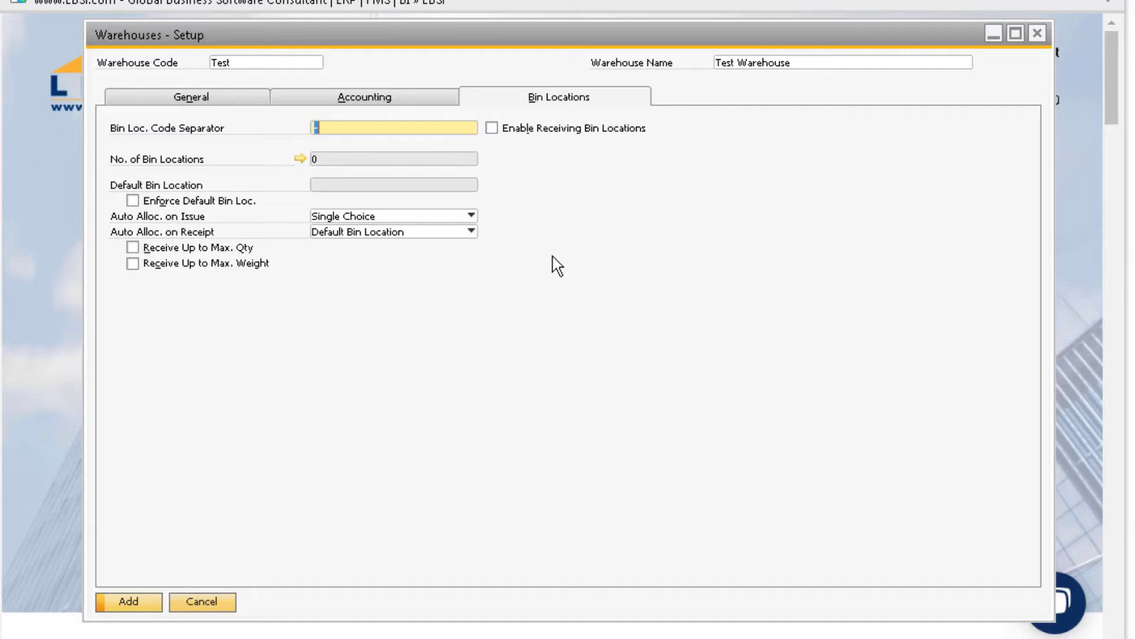
Step: Return to the General tab and Add the Test warehouse
{"action": "left_click", "coordinate": [240, 96]}
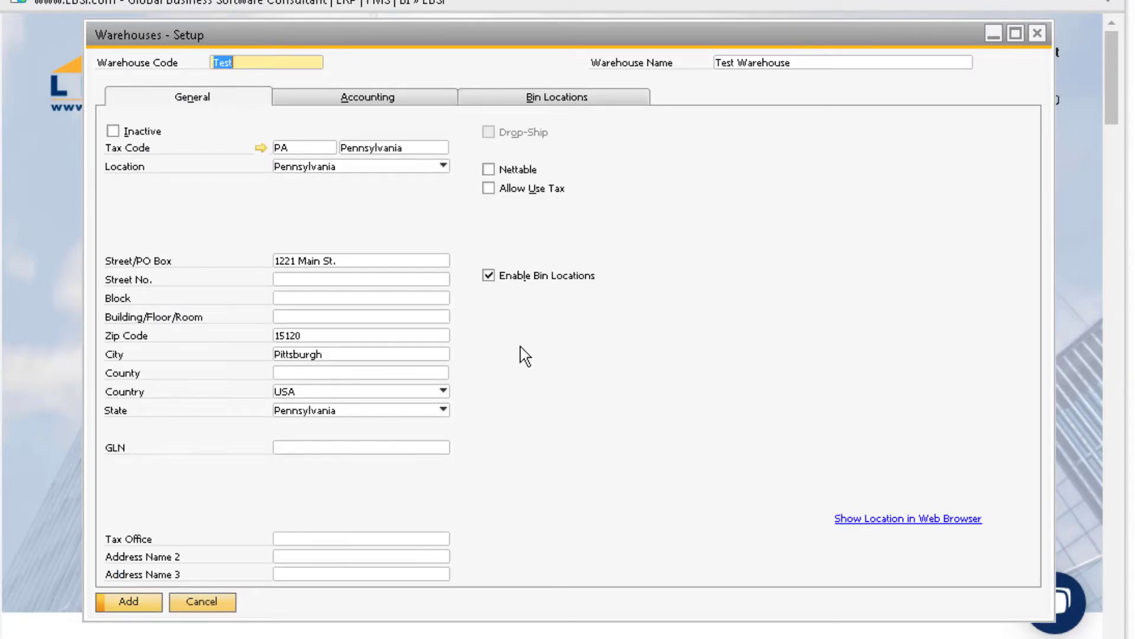
{"action": "left_click", "coordinate": [129, 608]}
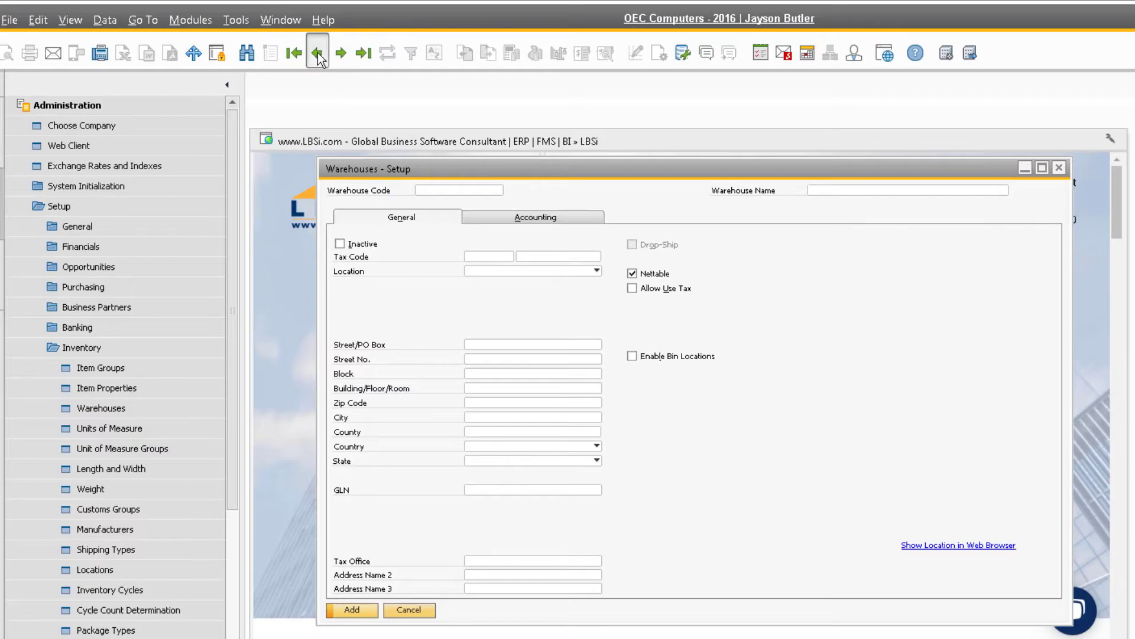
Step: Browse the warehouse records to load Test Warehouse and set its location to New York
{"action": "left_click", "coordinate": [317, 56]}
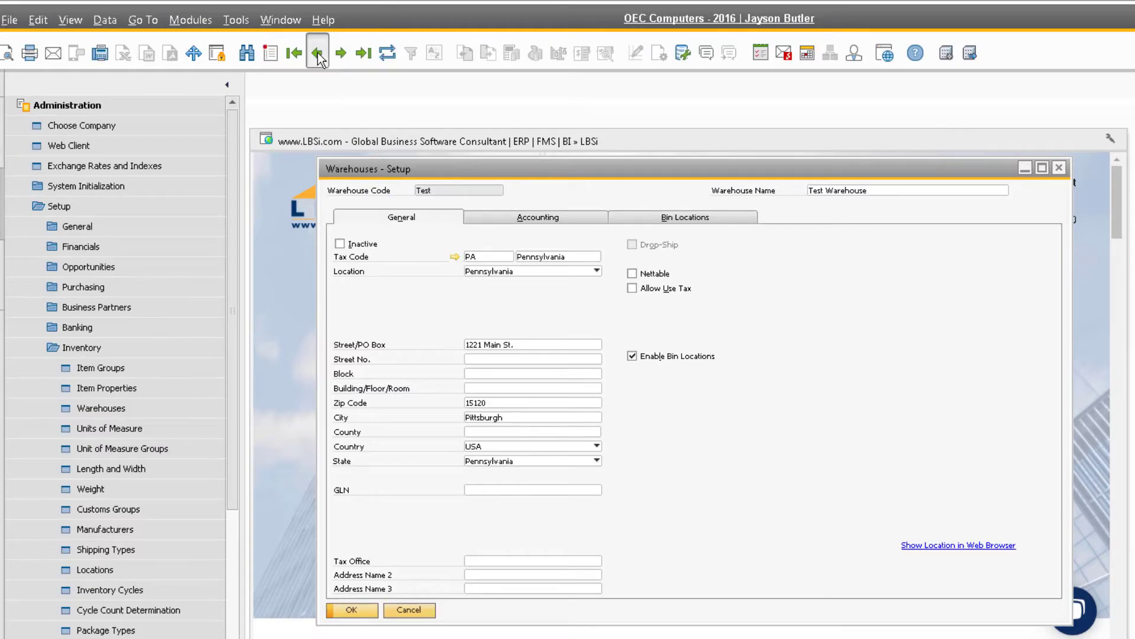
{"action": "left_click", "coordinate": [317, 56]}
{"action": "left_click", "coordinate": [341, 55]}
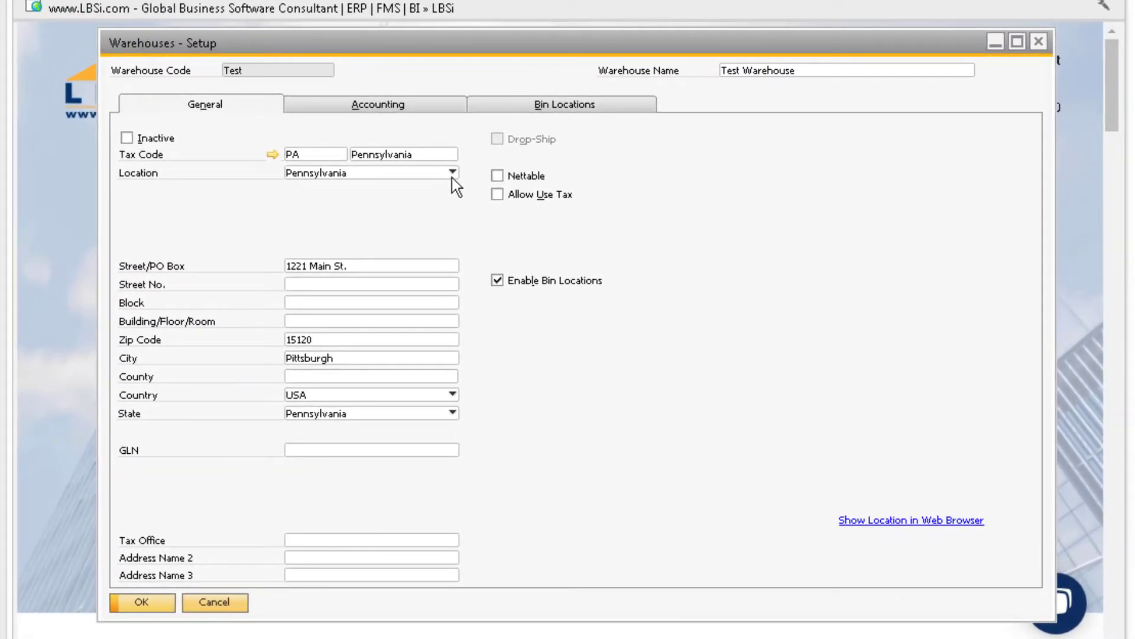
{"action": "left_click", "coordinate": [451, 177]}
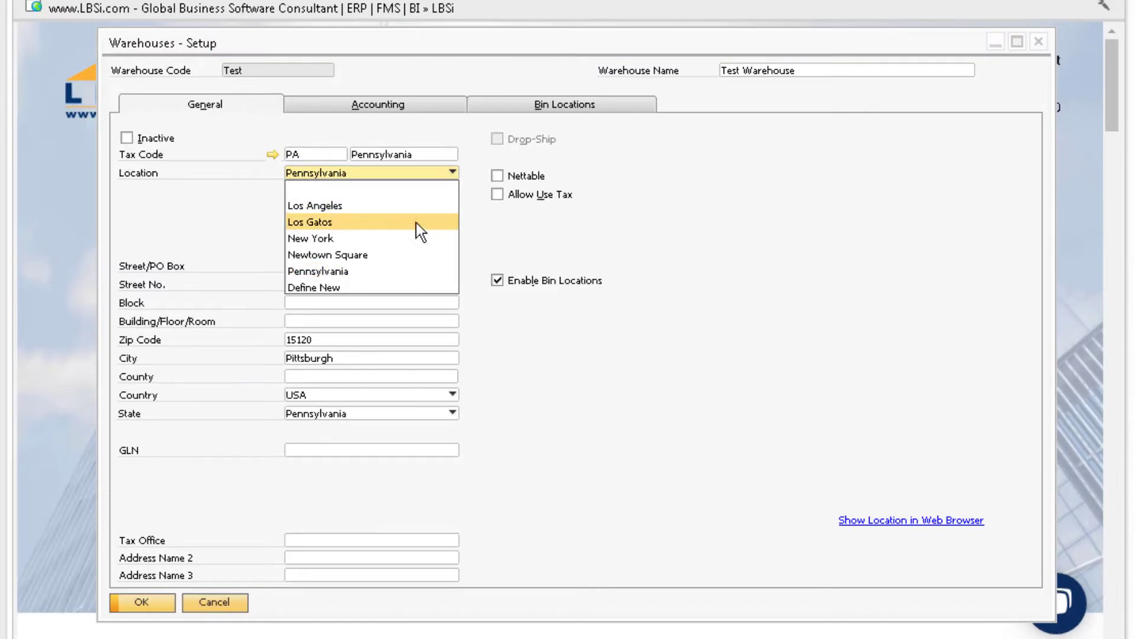
{"action": "left_click", "coordinate": [402, 238]}
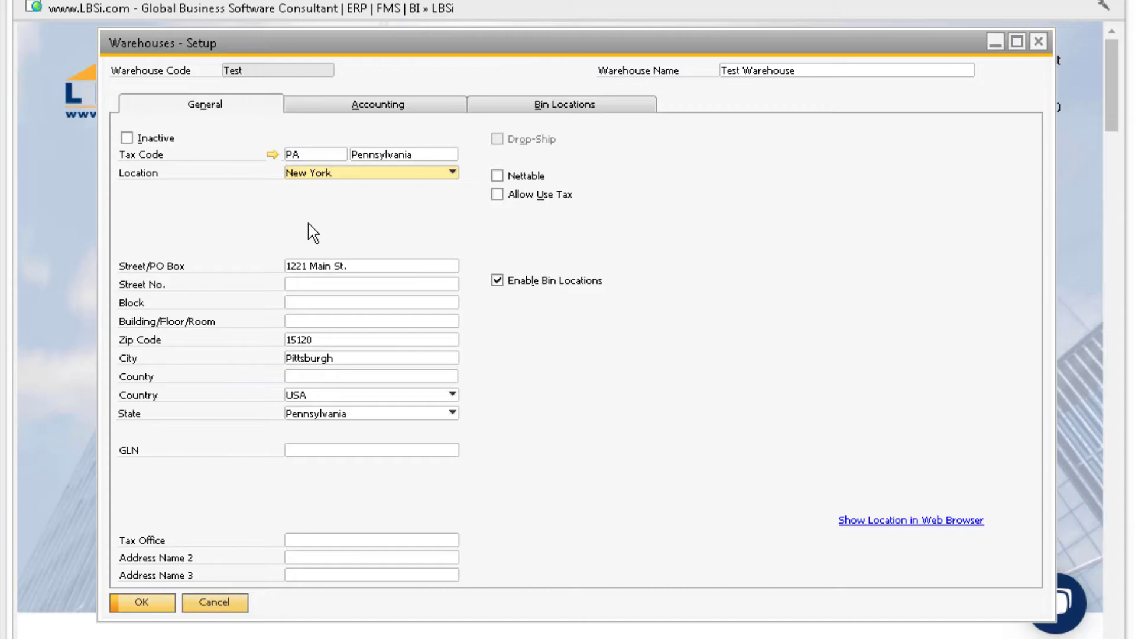
Step: Mark Test Warehouse as Inactive and set its location back to Pennsylvania
{"action": "left_click", "coordinate": [126, 138]}
{"action": "left_click", "coordinate": [400, 171]}
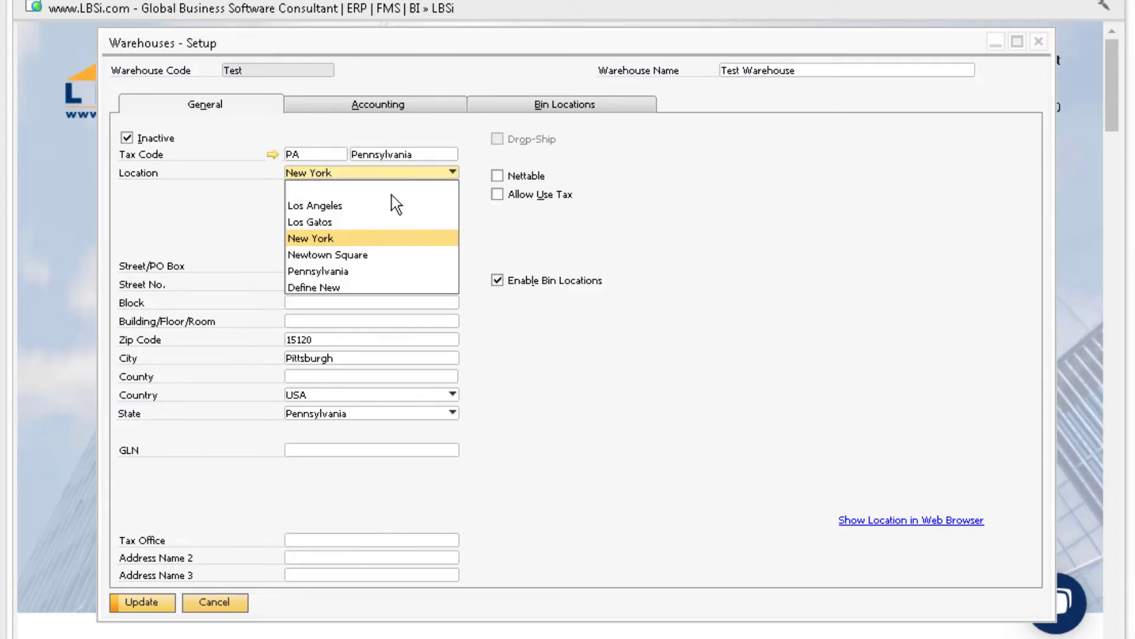
{"action": "left_click", "coordinate": [382, 270]}
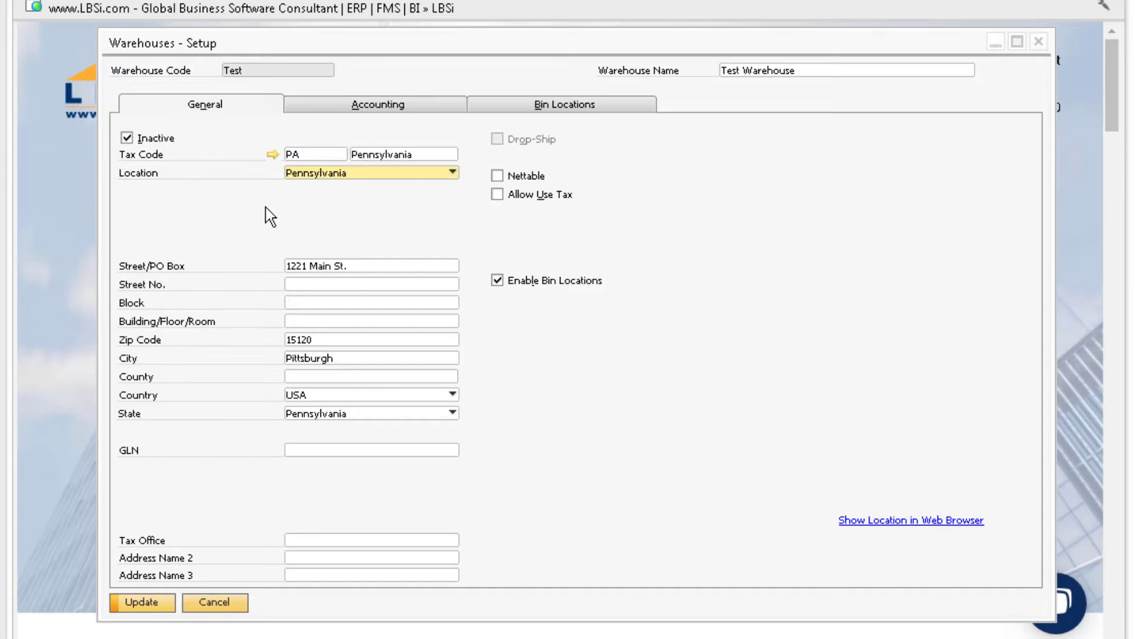
Step: Remove Test Warehouse via the right-click Remove command and confirm with Yes
{"action": "right_click", "coordinate": [242, 206]}
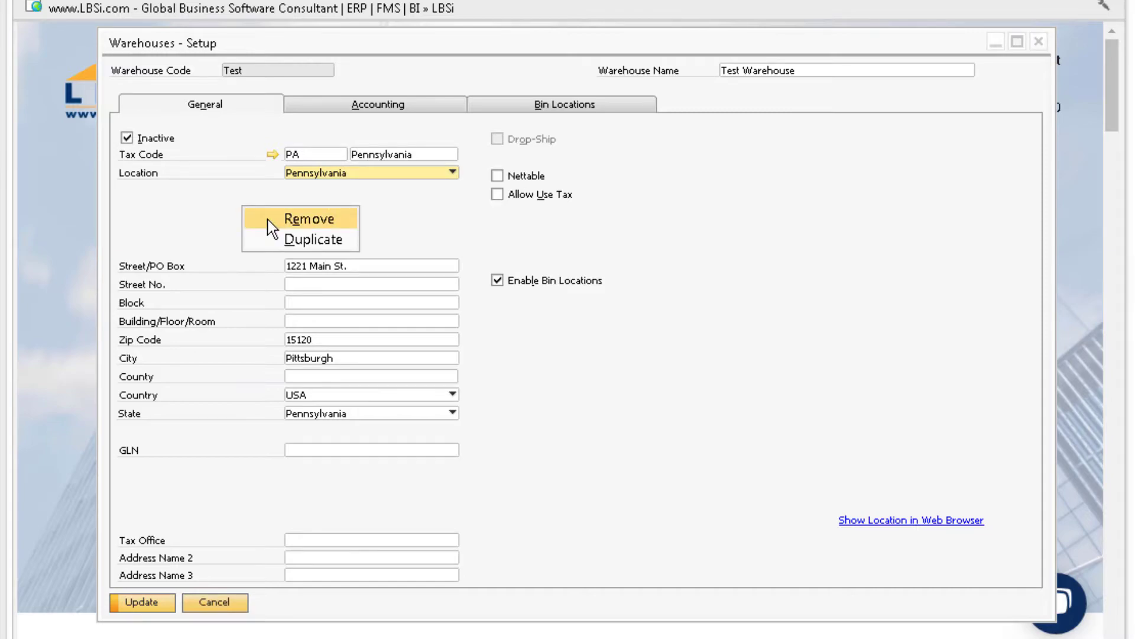
{"action": "left_click", "coordinate": [267, 219]}
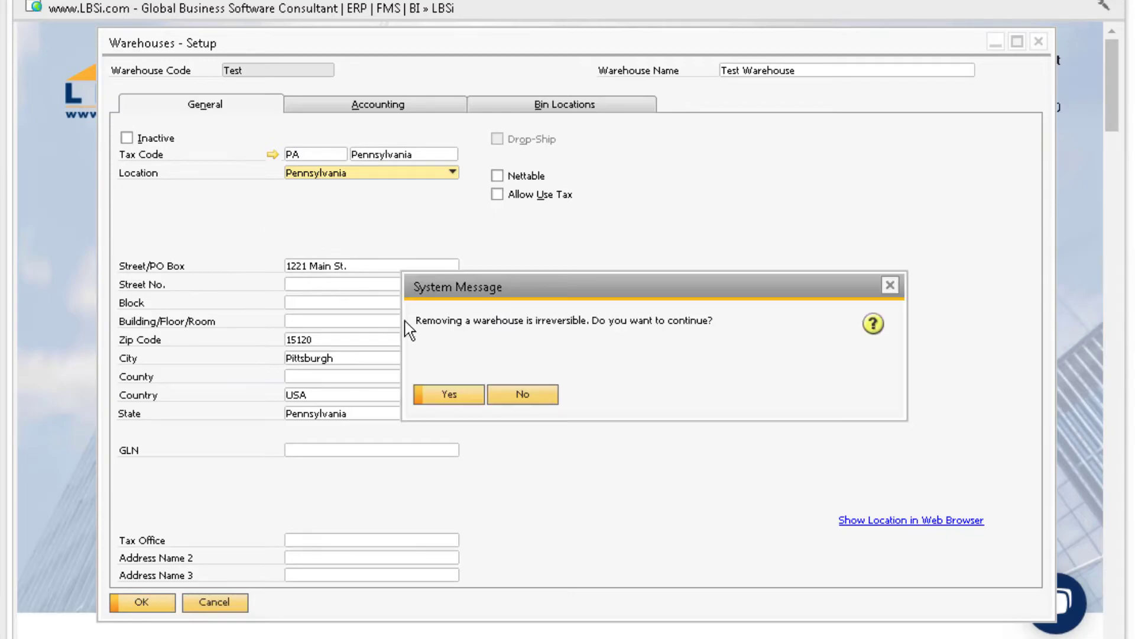
{"action": "left_click", "coordinate": [454, 388]}
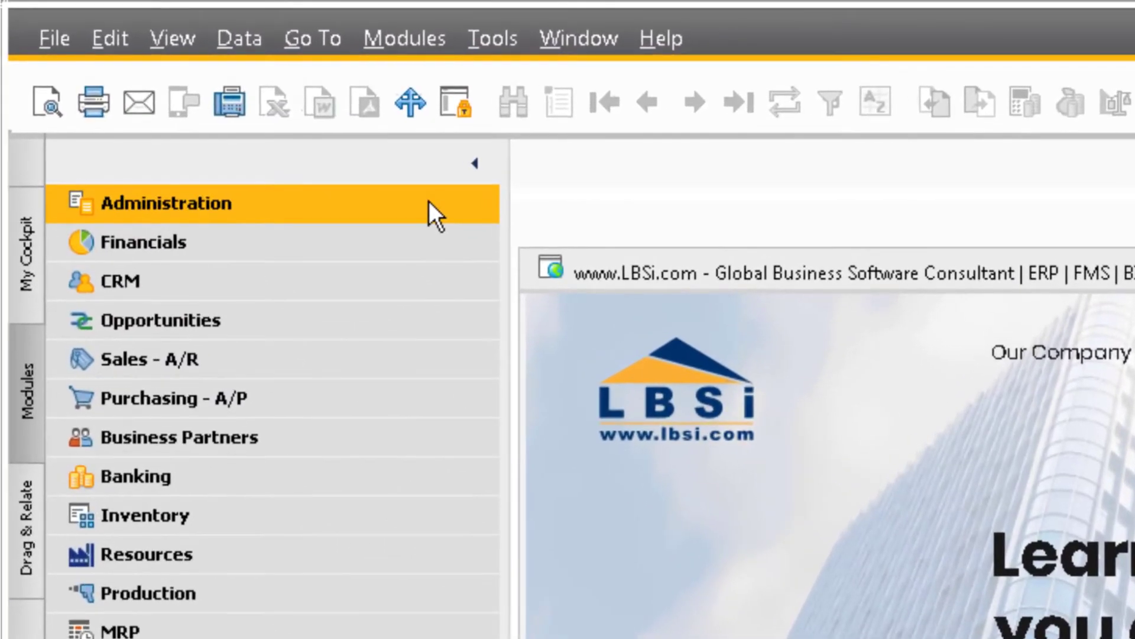
Step: Open General Settings from Administration > System Initialization
{"action": "left_click", "coordinate": [209, 98]}
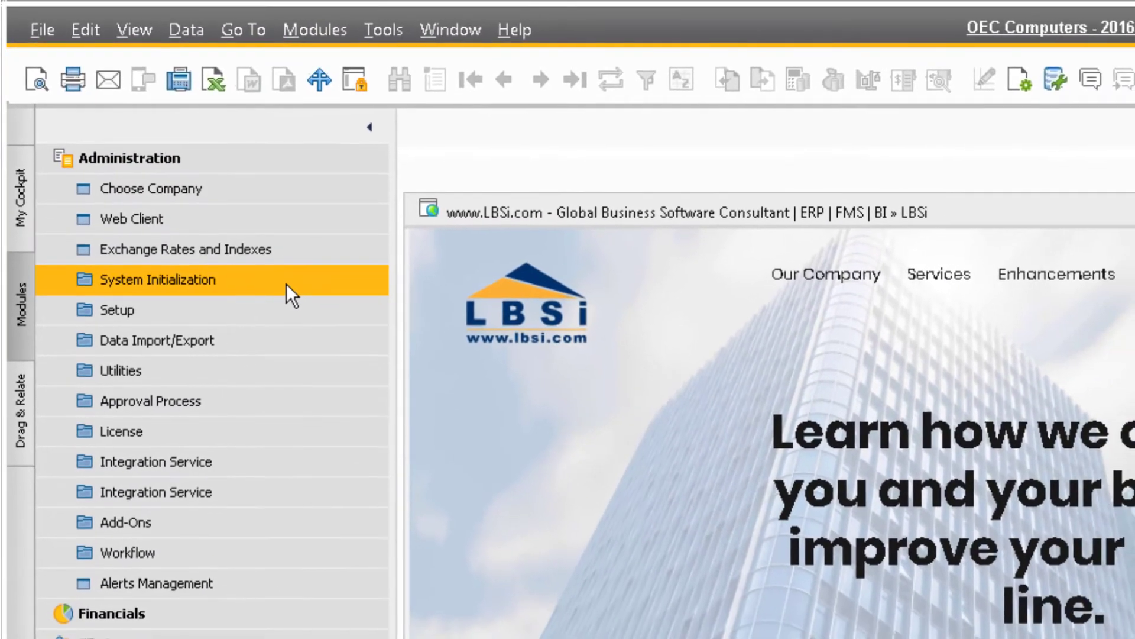
{"action": "left_click", "coordinate": [368, 363]}
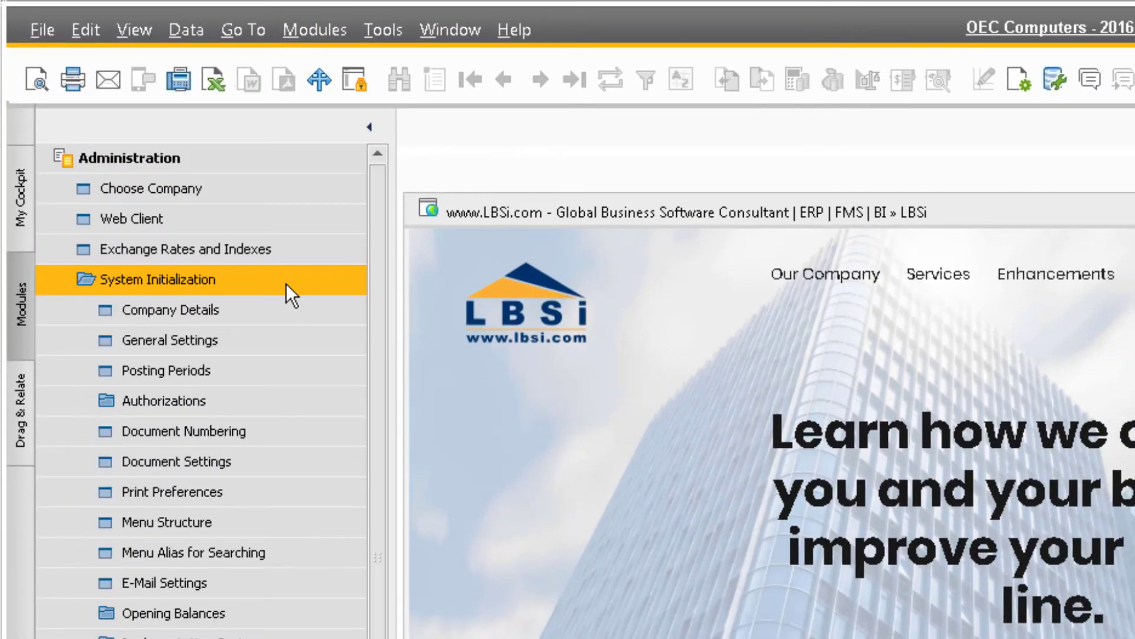
{"action": "left_click", "coordinate": [285, 345]}
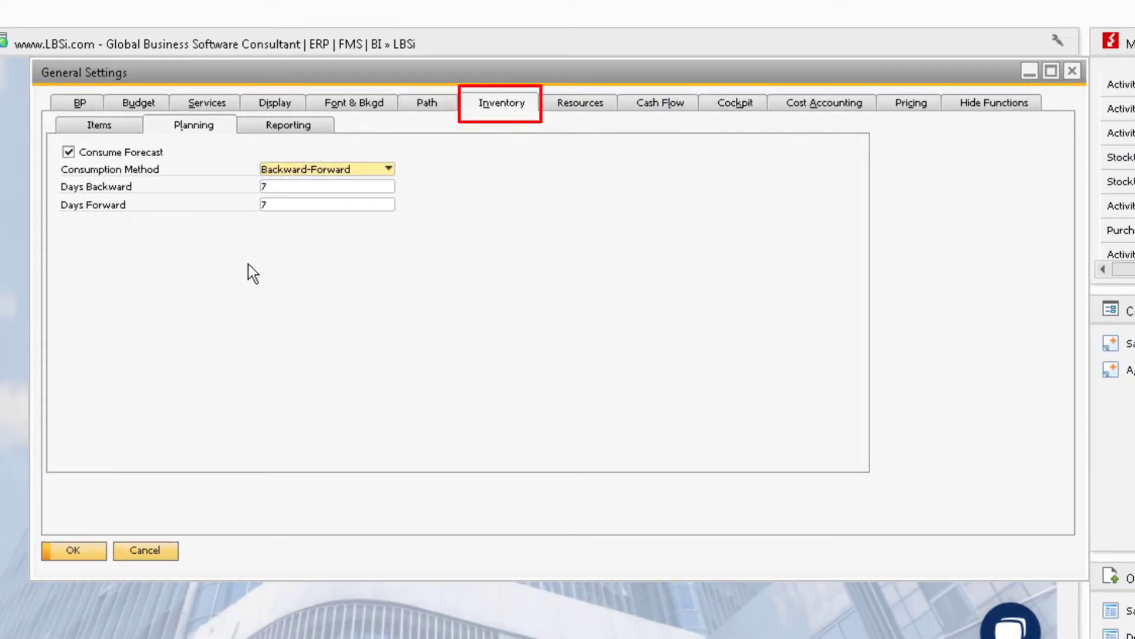
Step: On Inventory > Items, set Default Warehouse to General Warehouse and Update
{"action": "left_click", "coordinate": [131, 131]}
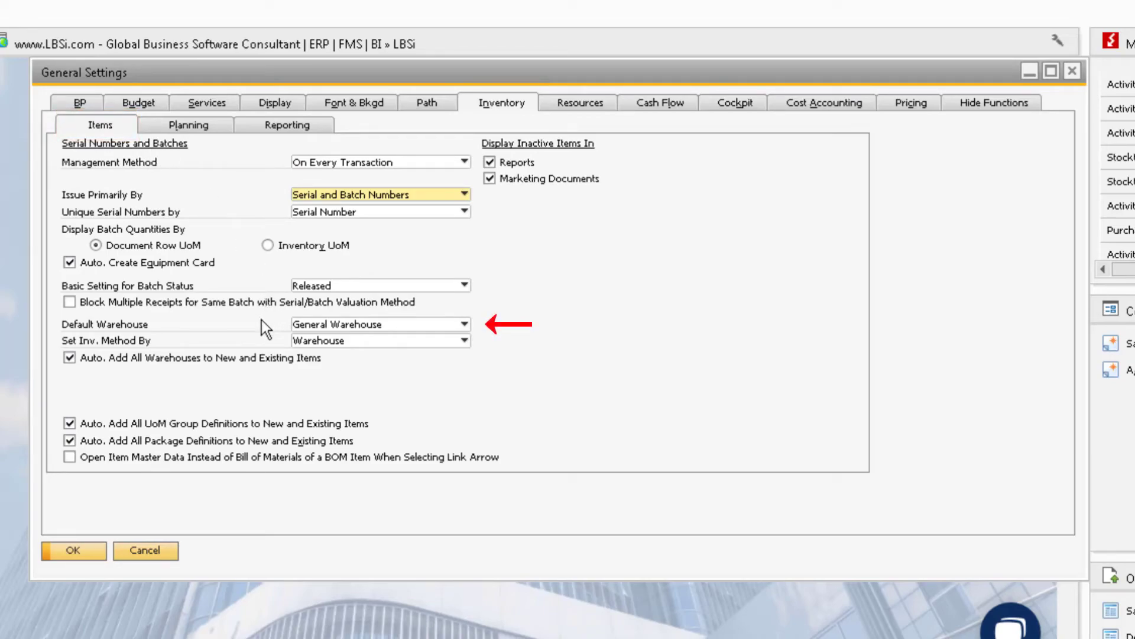
{"action": "left_click", "coordinate": [410, 320]}
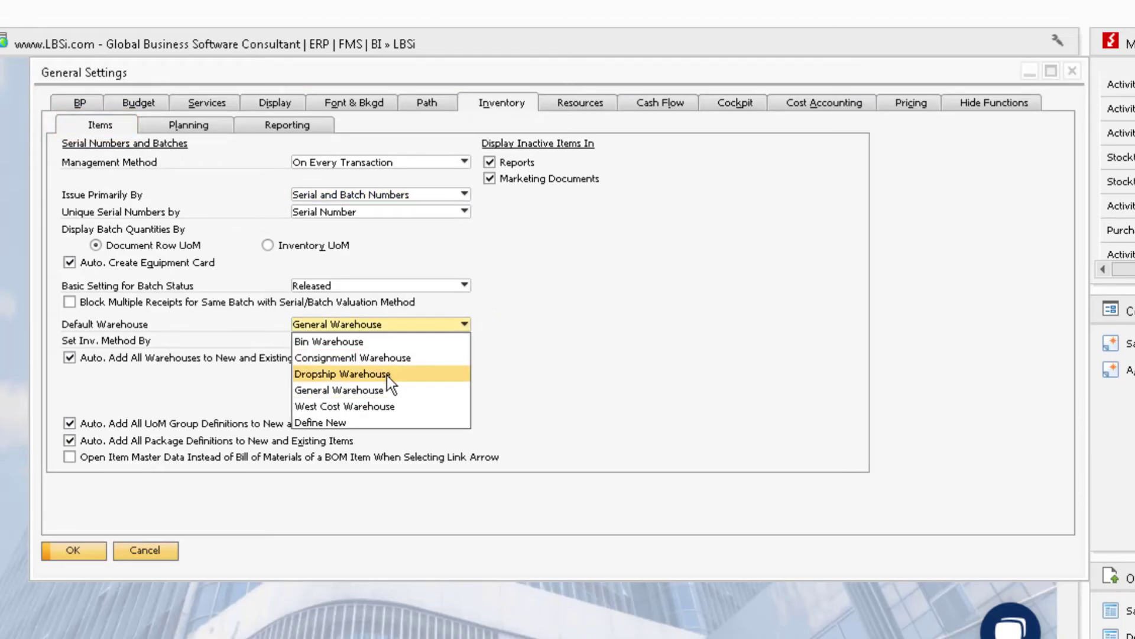
{"action": "left_click", "coordinate": [386, 375]}
{"action": "left_click", "coordinate": [428, 325]}
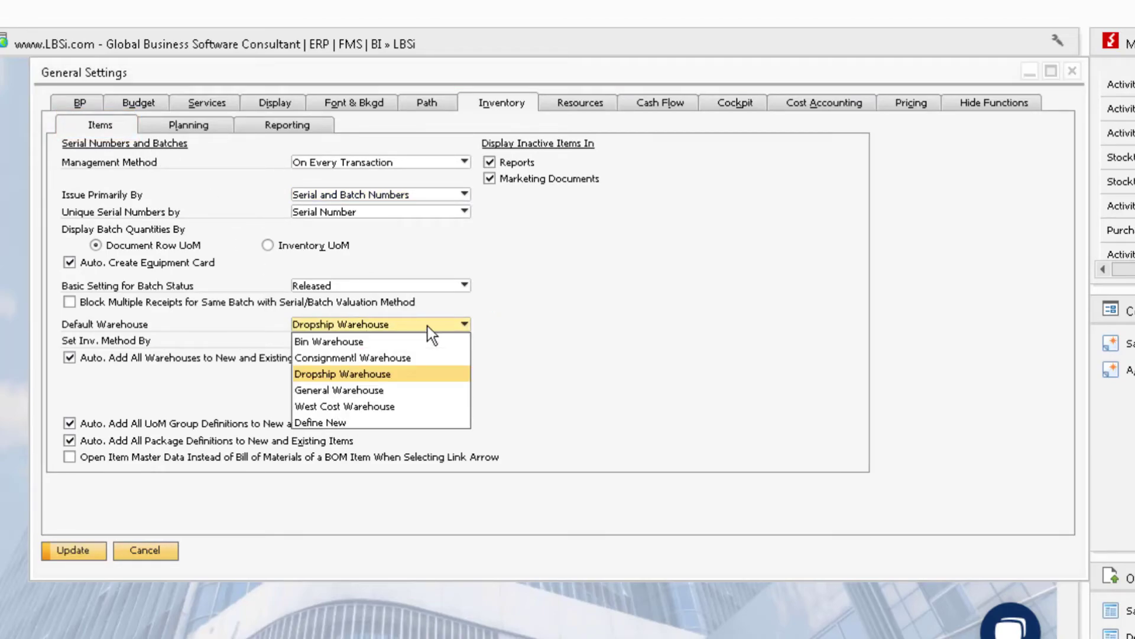
{"action": "left_click", "coordinate": [417, 390]}
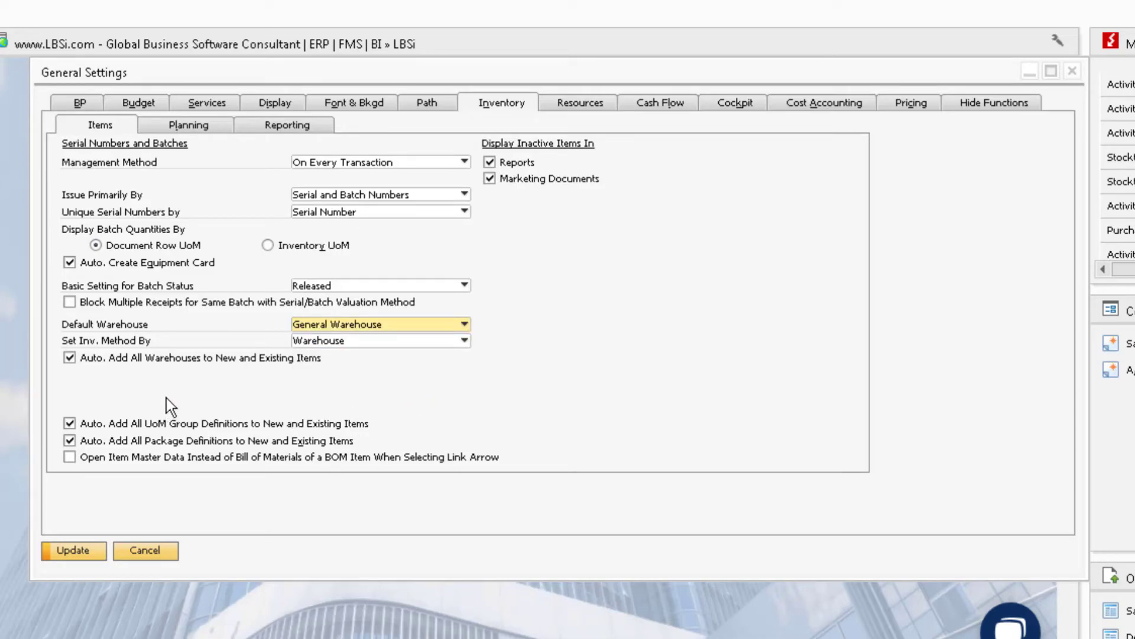
{"action": "left_click", "coordinate": [95, 551]}
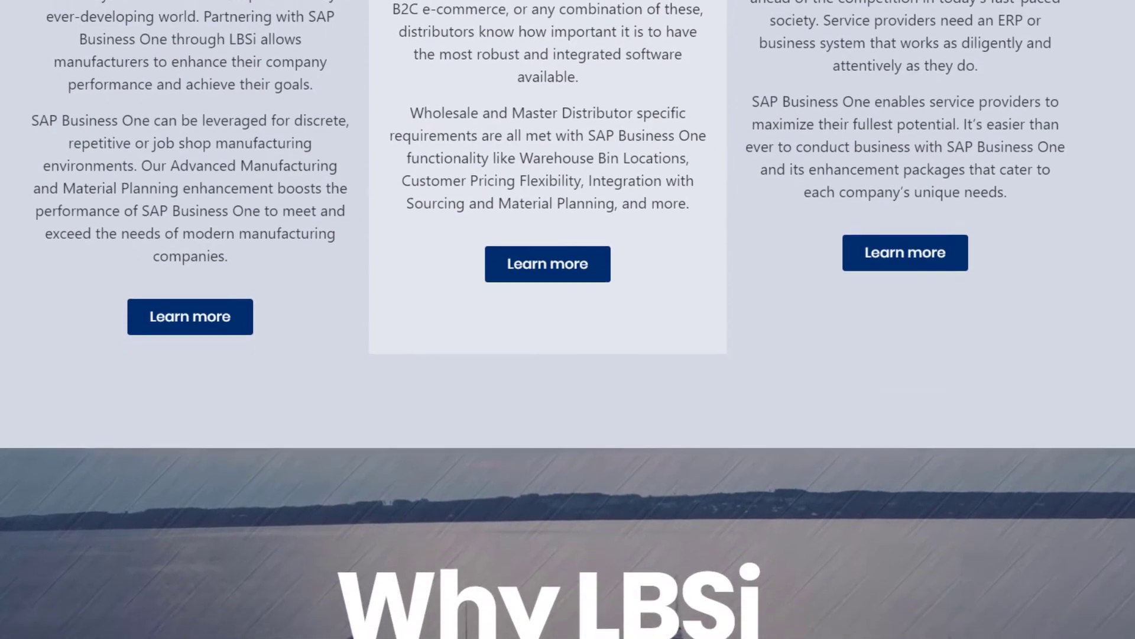
Step: Scroll the LBSi SAP Business One page down to the 'Why LBSi' section
{"action": "scroll", "coordinate": [567, 319], "scroll_direction": "down", "scroll_amount": 4}
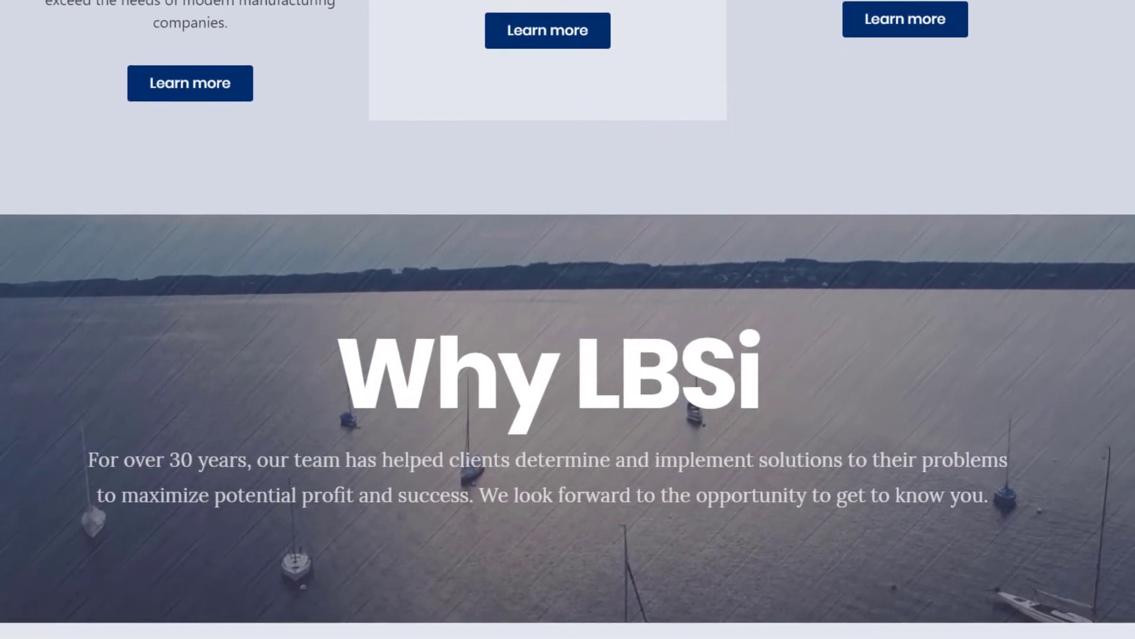
{"action": "scroll", "coordinate": [568, 319], "scroll_direction": "down", "scroll_amount": 2}
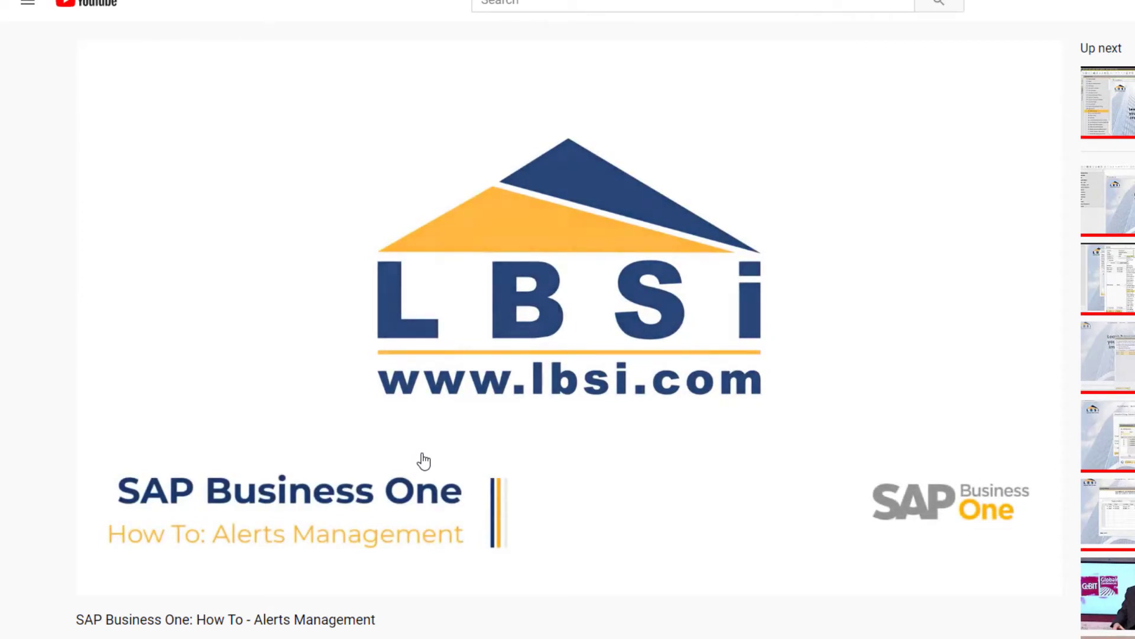
Step: Subscribe to the LBSi YouTube channel with notifications set to All
{"action": "scroll", "coordinate": [424, 460], "scroll_direction": "down", "scroll_amount": 5}
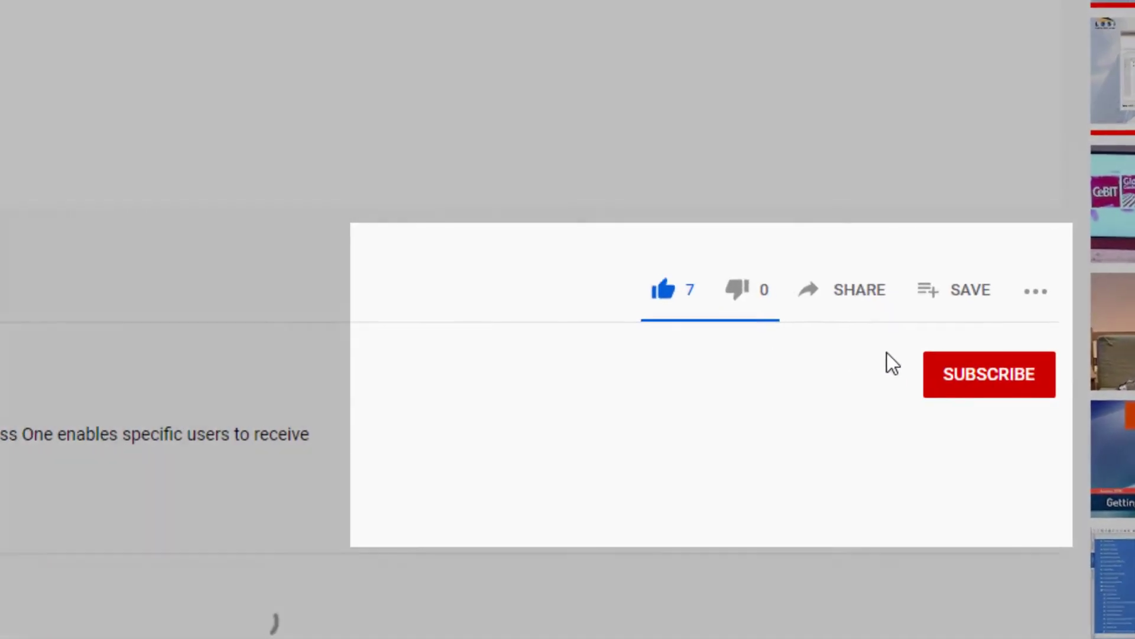
{"action": "left_click", "coordinate": [961, 378]}
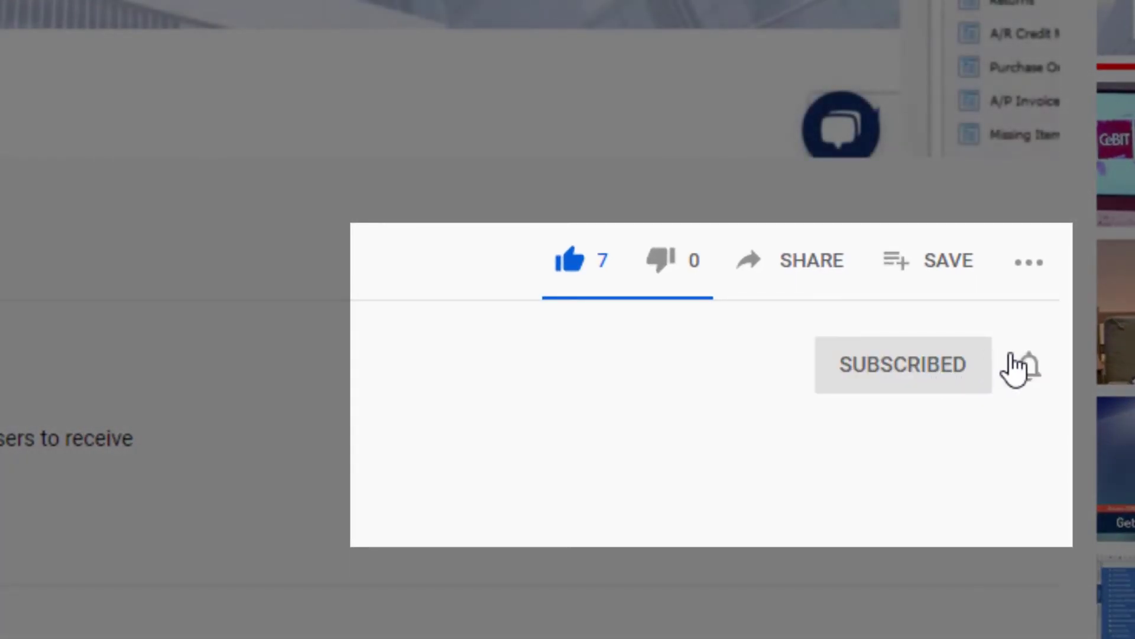
{"action": "left_click", "coordinate": [1034, 371]}
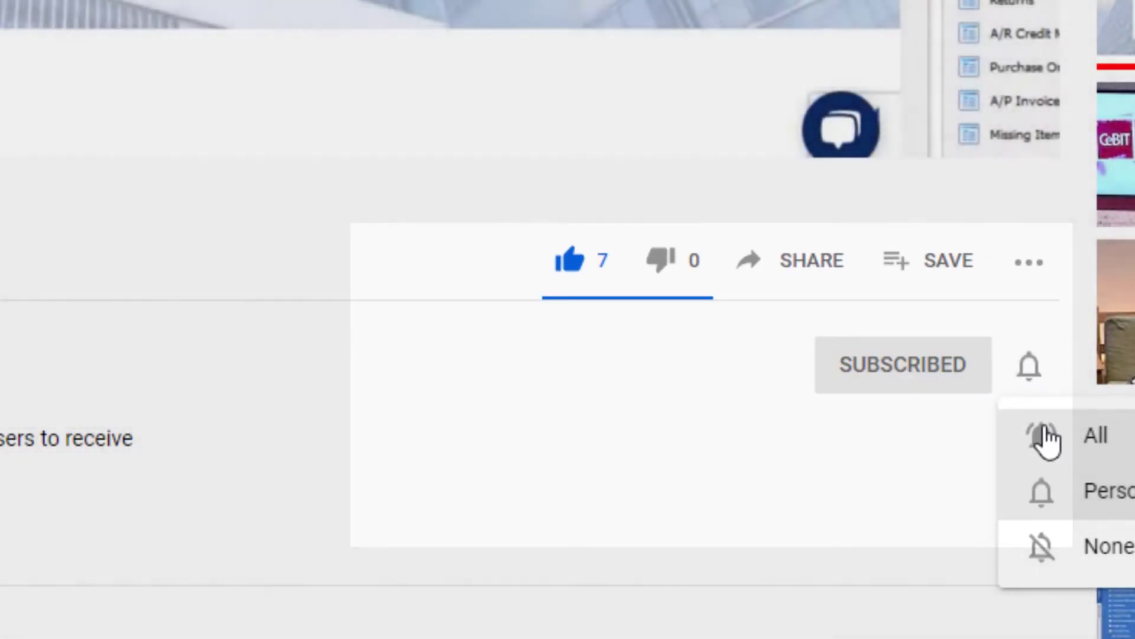
{"action": "left_click", "coordinate": [1049, 436]}
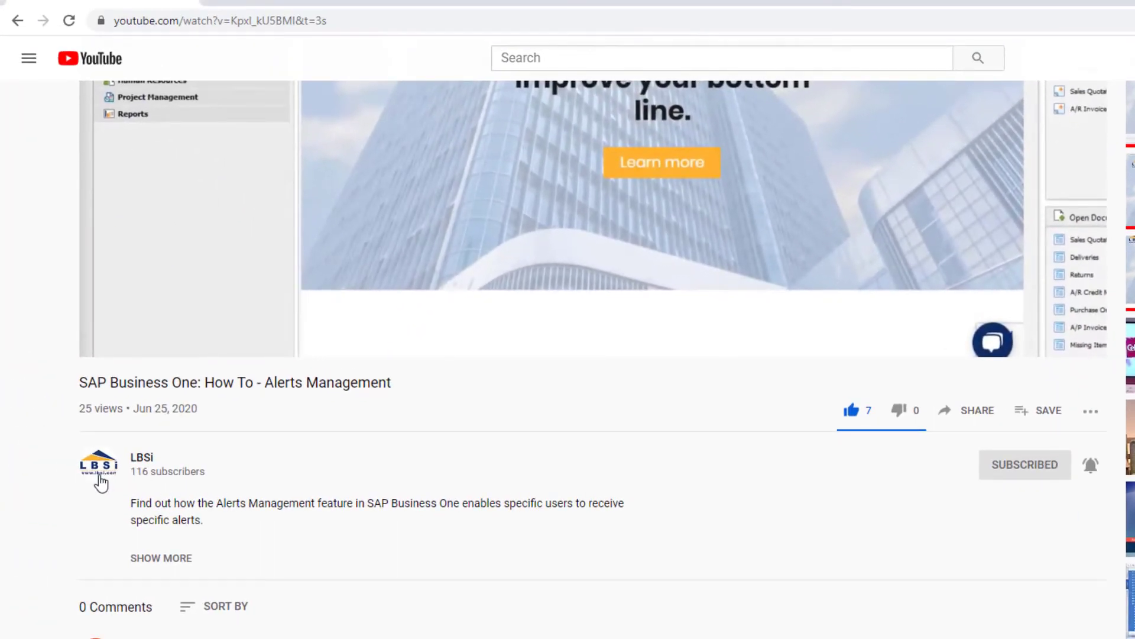
Step: Browse older LBSi channel uploads, then go to the LBSi Contact Us page
{"action": "left_click", "coordinate": [100, 477]}
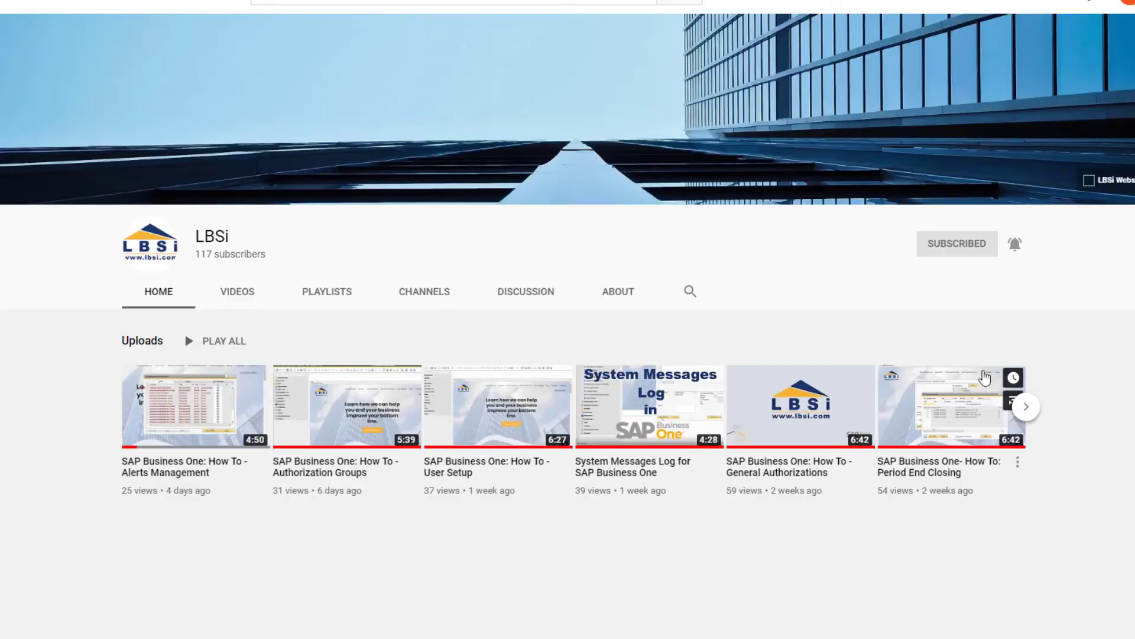
{"action": "left_click", "coordinate": [1025, 409]}
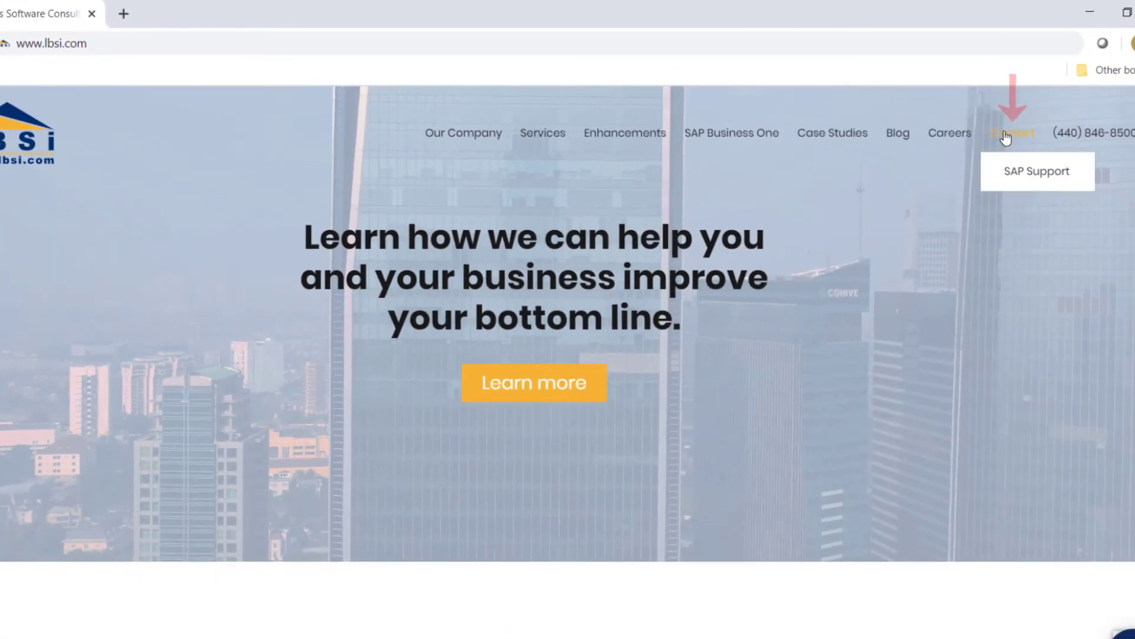
{"action": "left_click", "coordinate": [1006, 137]}
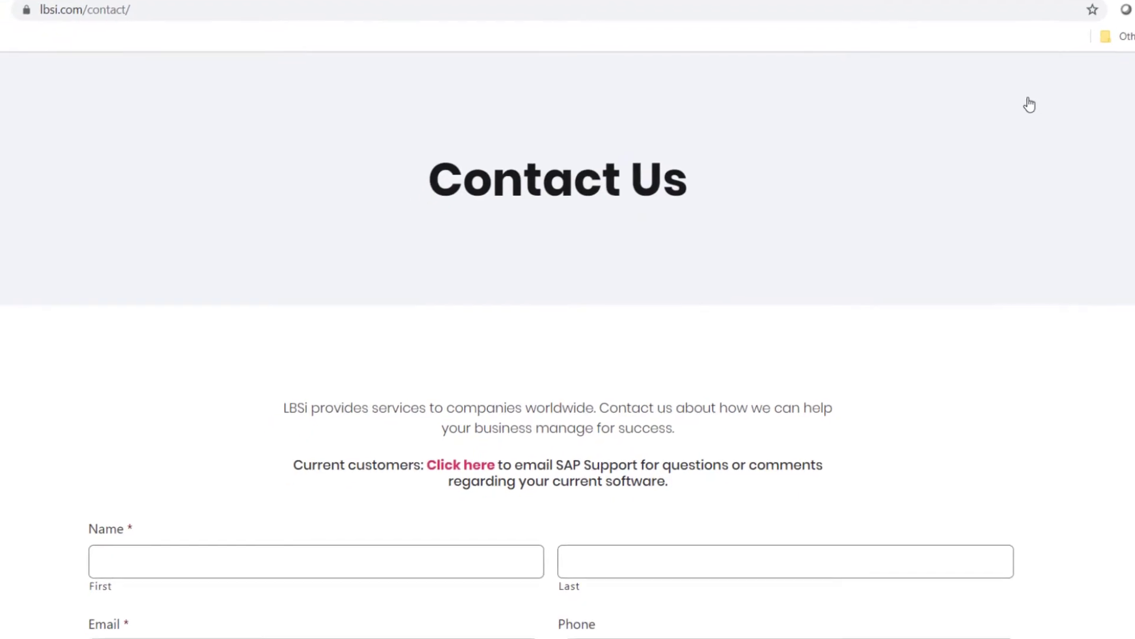
{"action": "scroll", "coordinate": [568, 336], "scroll_direction": "down", "scroll_amount": 5}
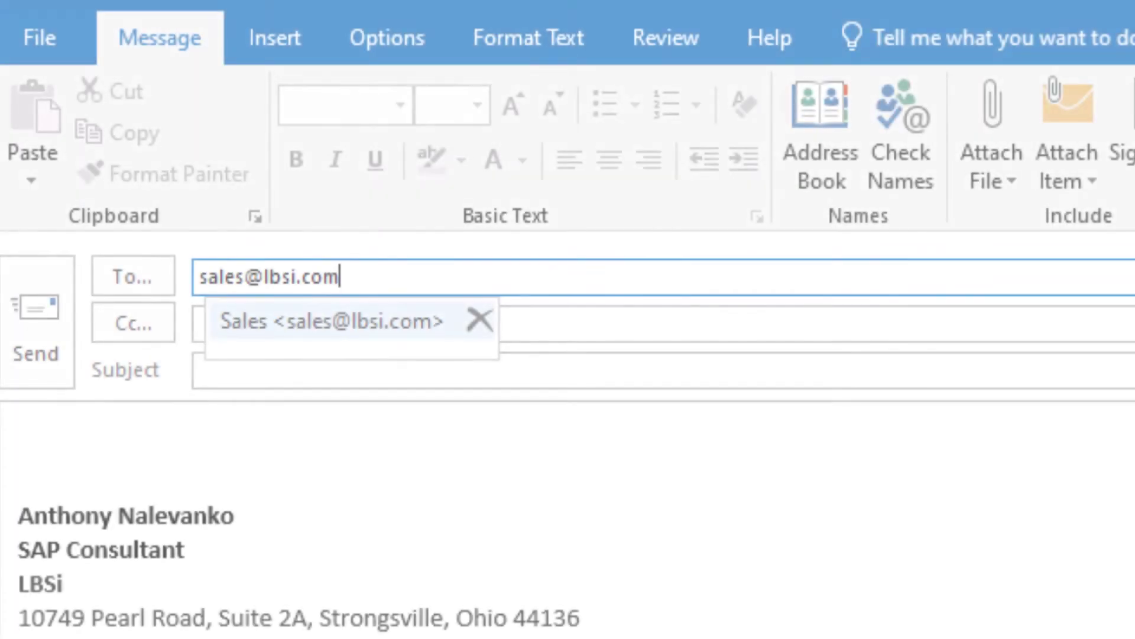